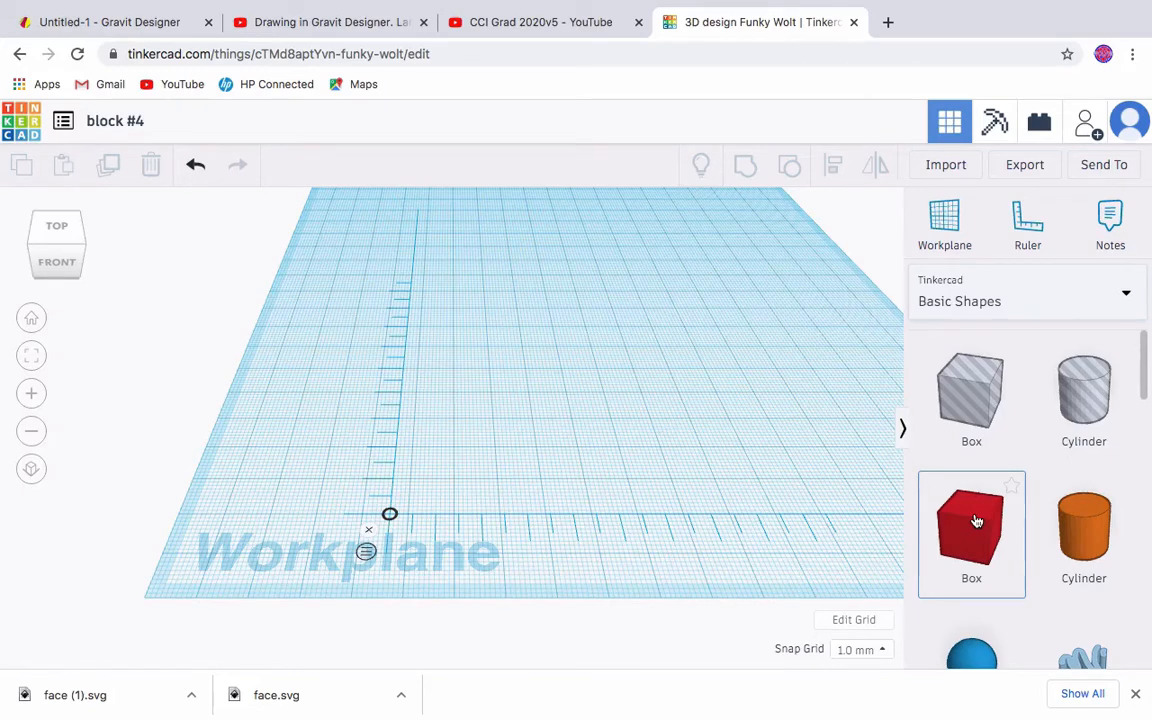
# Step: Place a solid box at the ruler's origin and set its width to 50 mm and its depth to 30 mm
pyautogui.moveTo(976, 521); pyautogui.dragTo(440, 484)
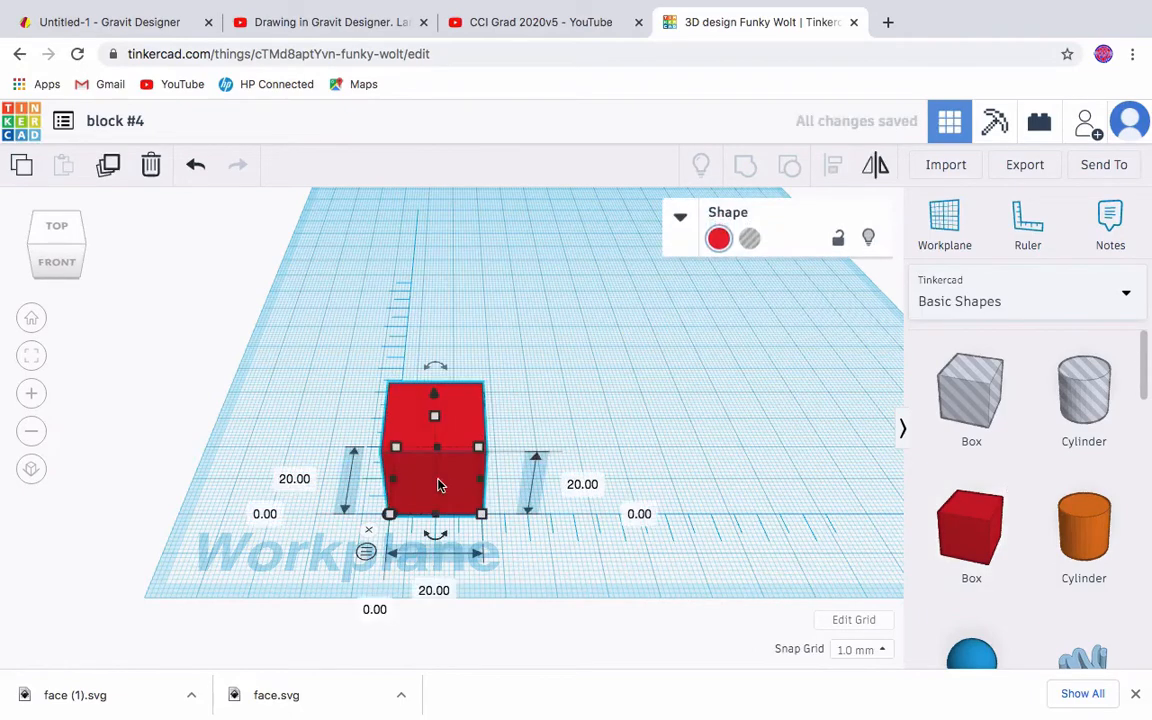
pyautogui.click(437, 594)
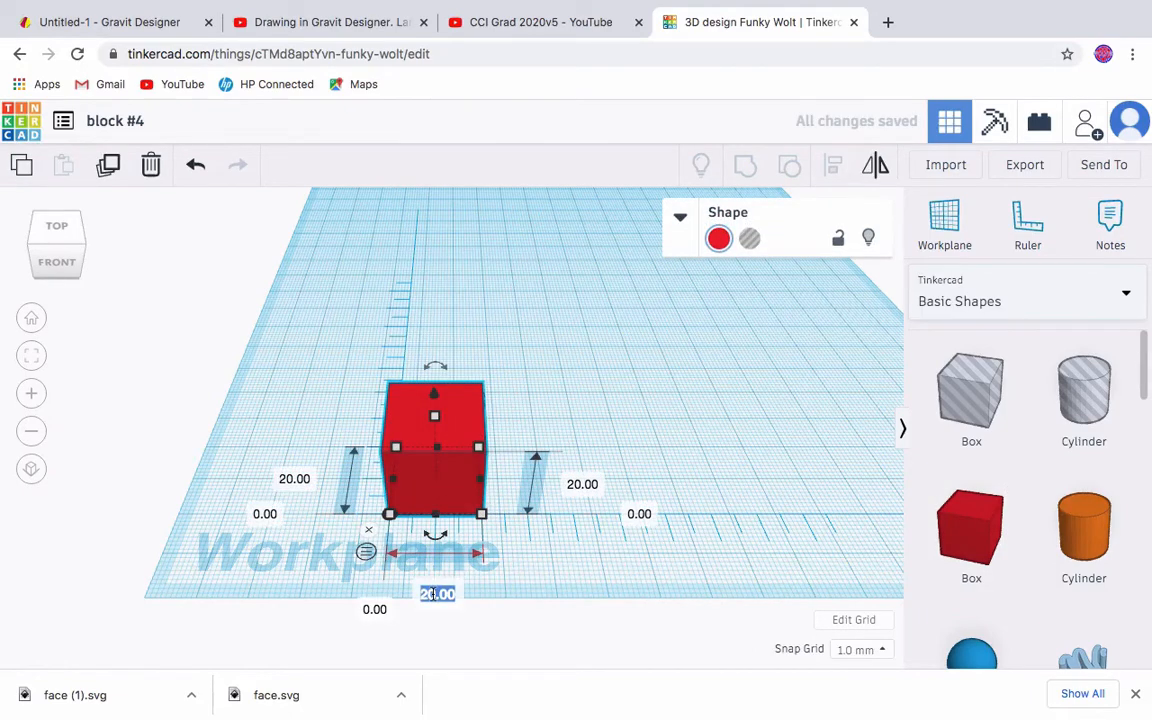
pyautogui.write('50')
pyautogui.press('Return')
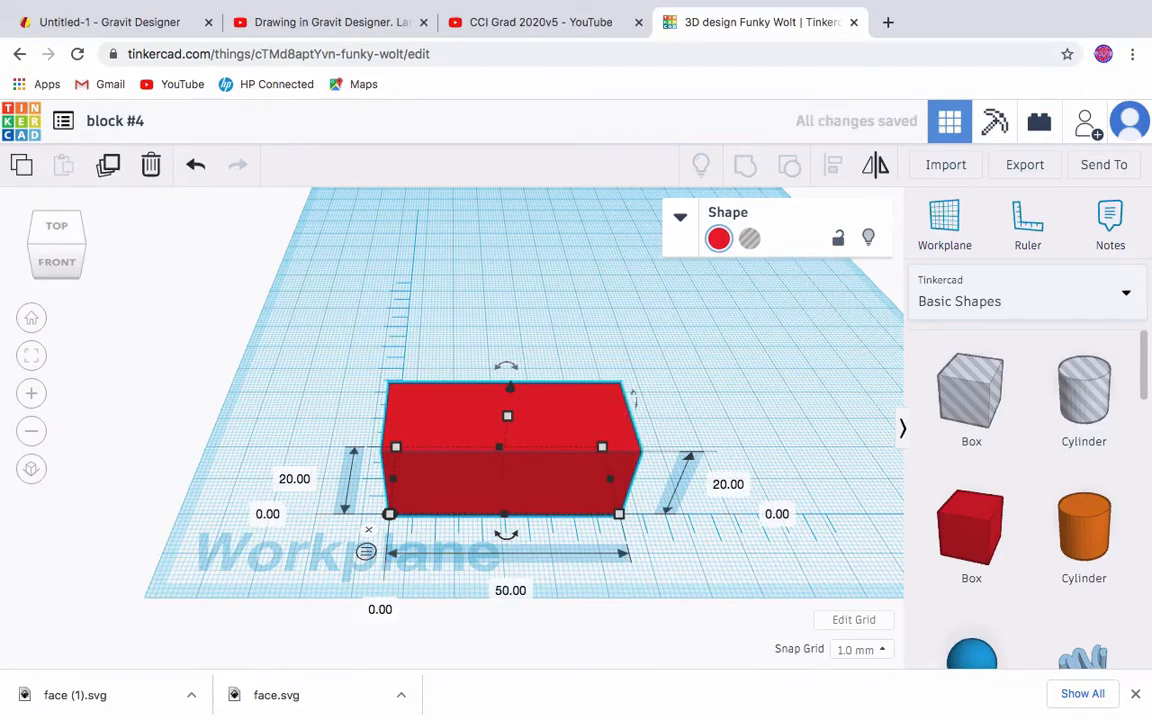
pyautogui.click(293, 482)
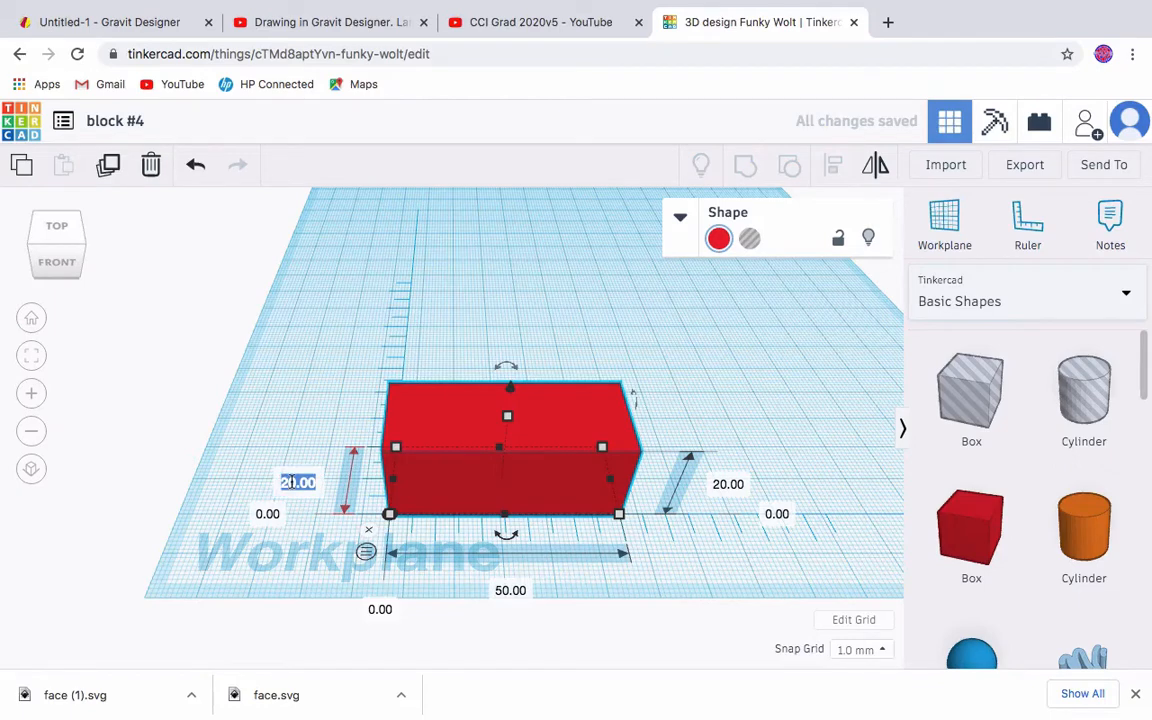
pyautogui.write('30')
pyautogui.press('Return')
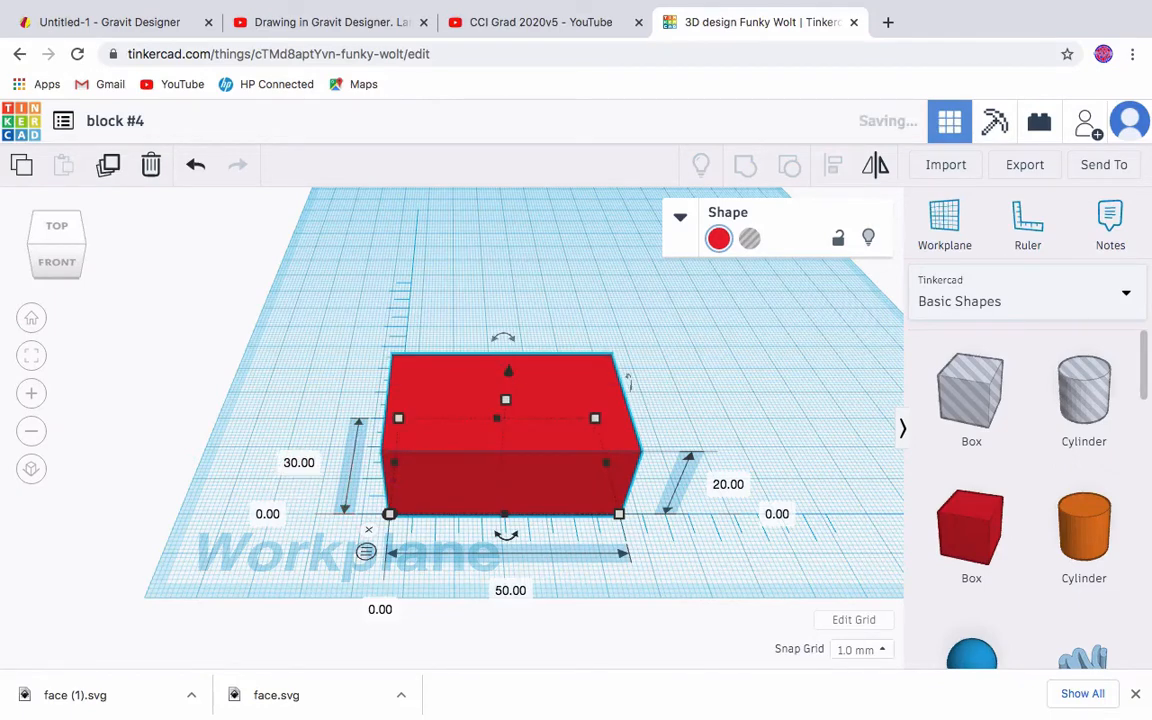
pyautogui.click(701, 409)
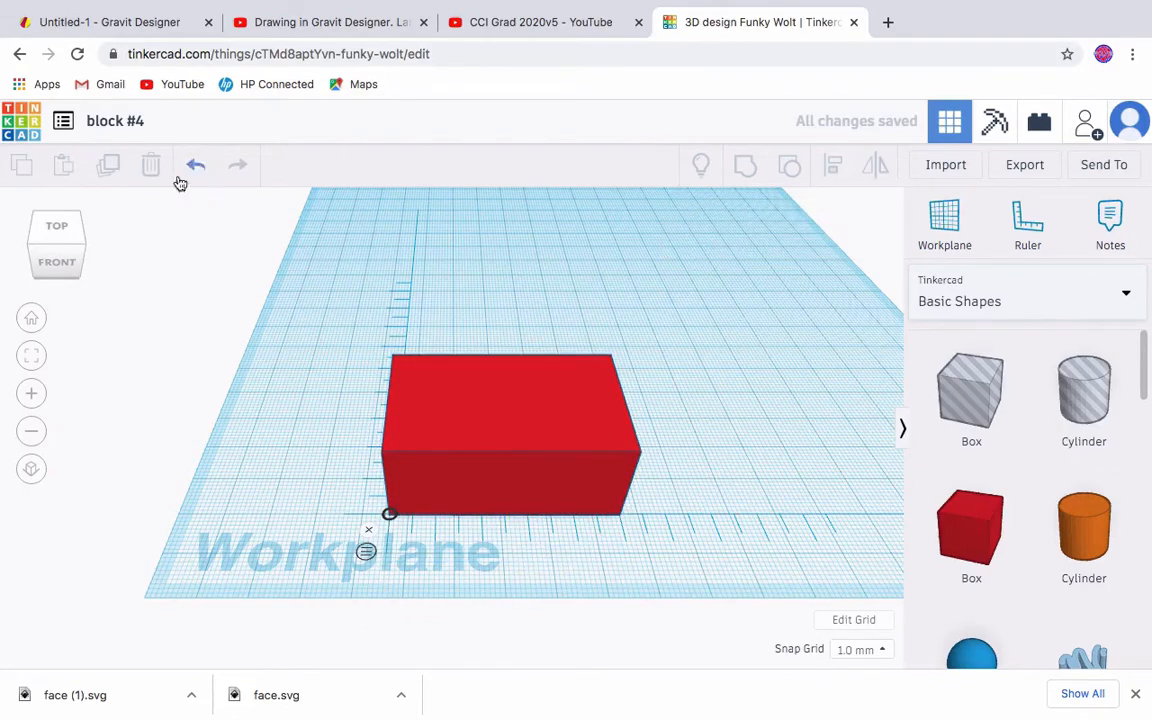
# Step: Place a second box within the large block's footprint, 3 mm from both ruler axes, and make it 40 mm wide and 5 mm high
pyautogui.click(44, 228)
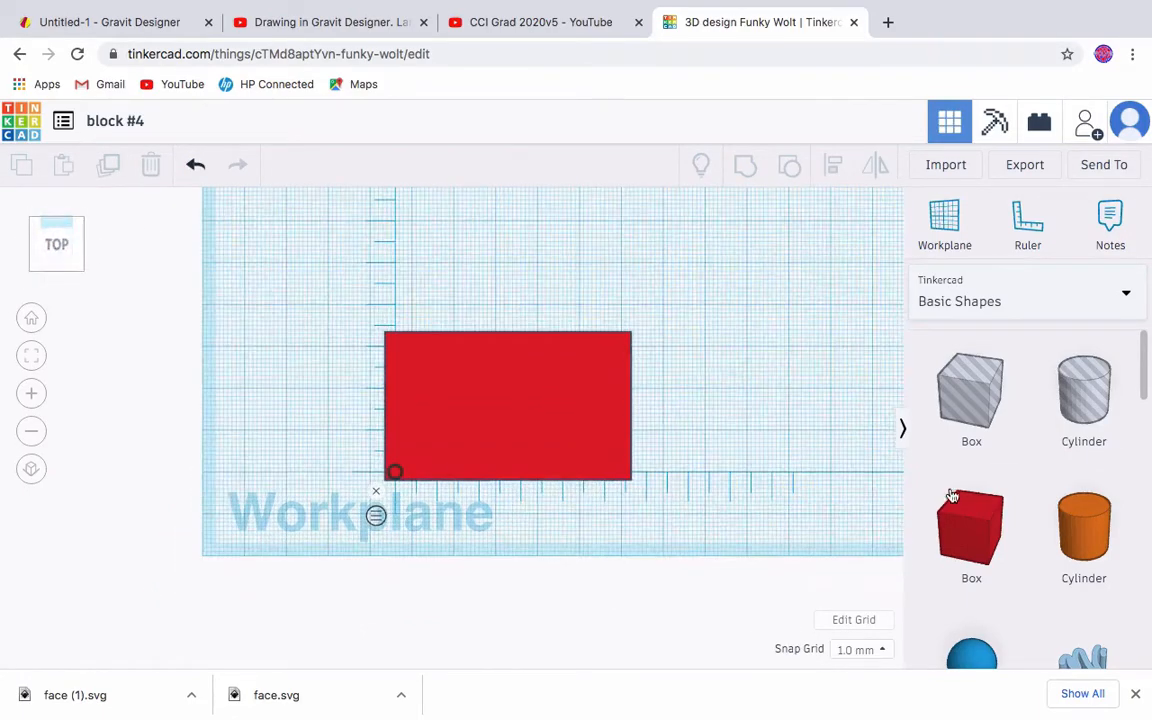
pyautogui.moveTo(978, 518); pyautogui.dragTo(450, 420)
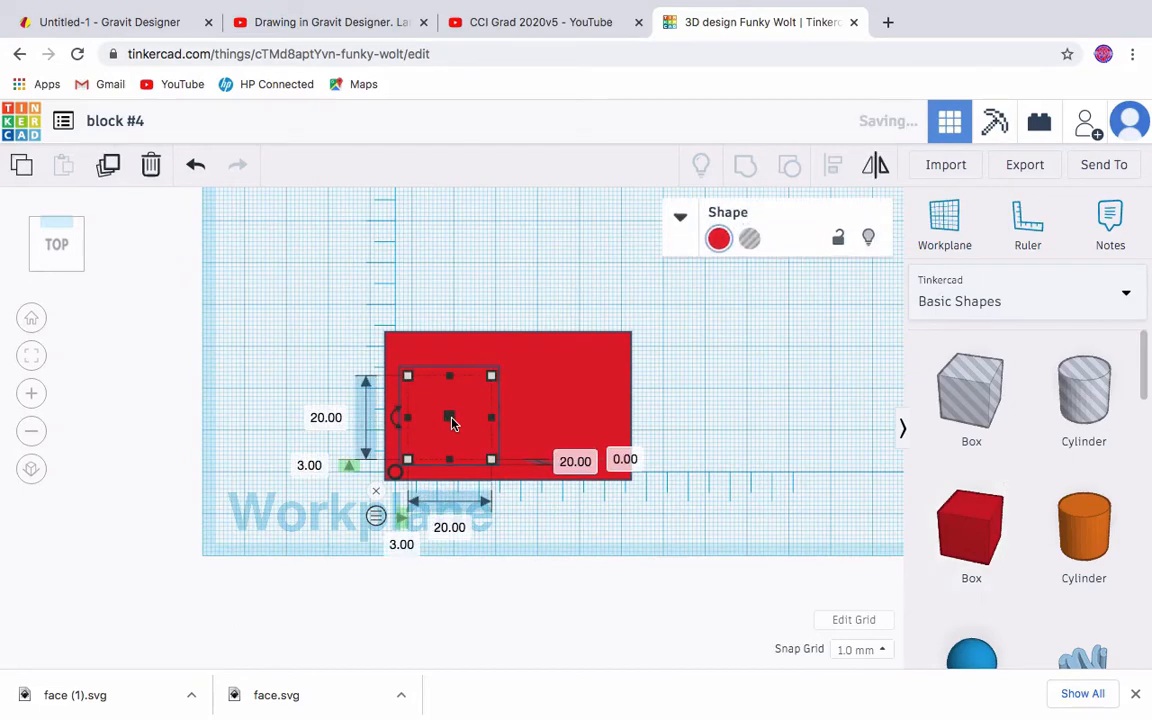
pyautogui.click(445, 530)
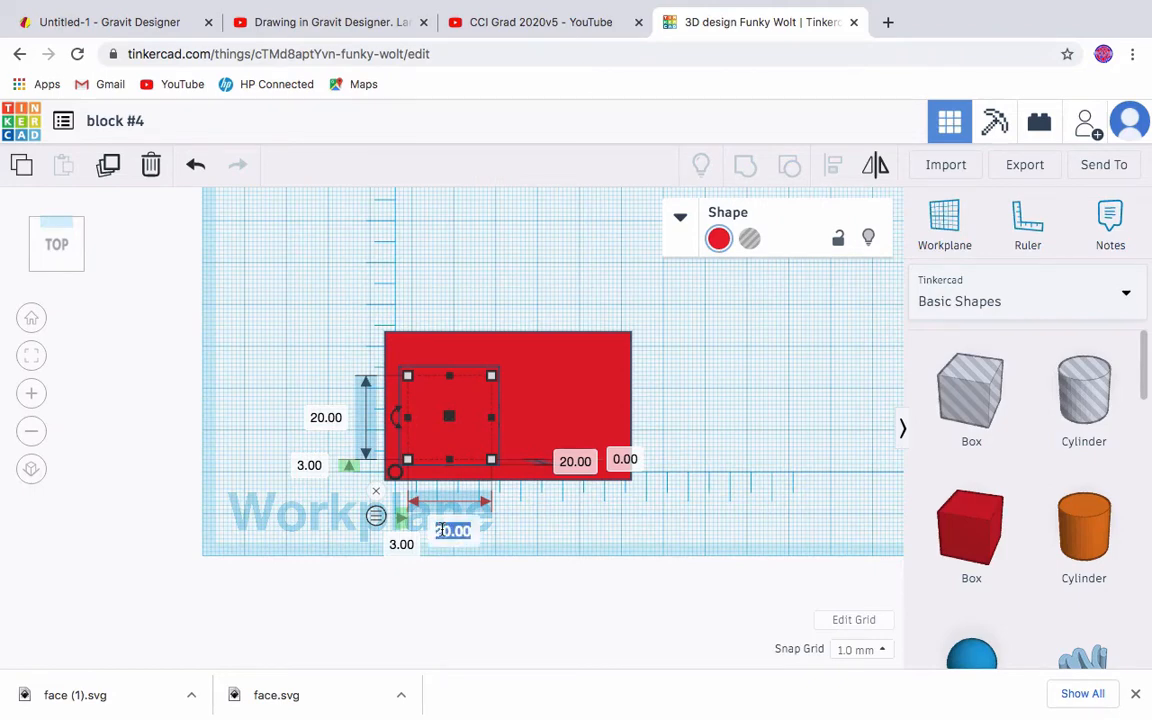
pyautogui.write('40')
pyautogui.press('Return')
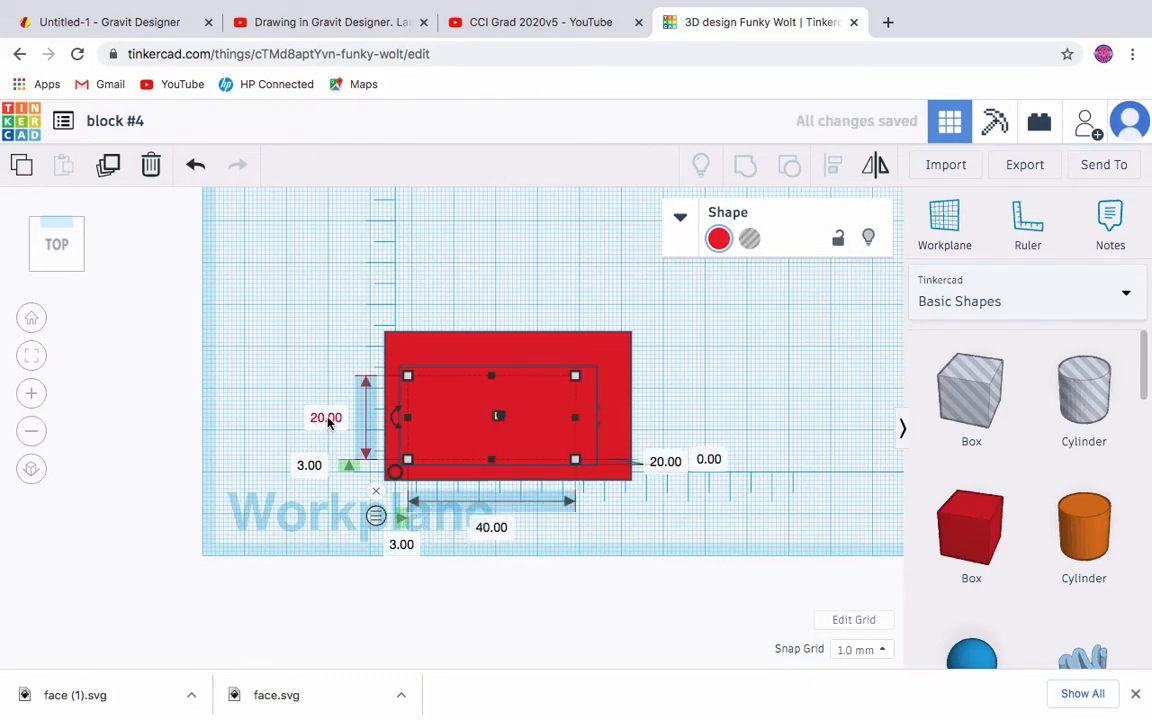
pyautogui.click(660, 463)
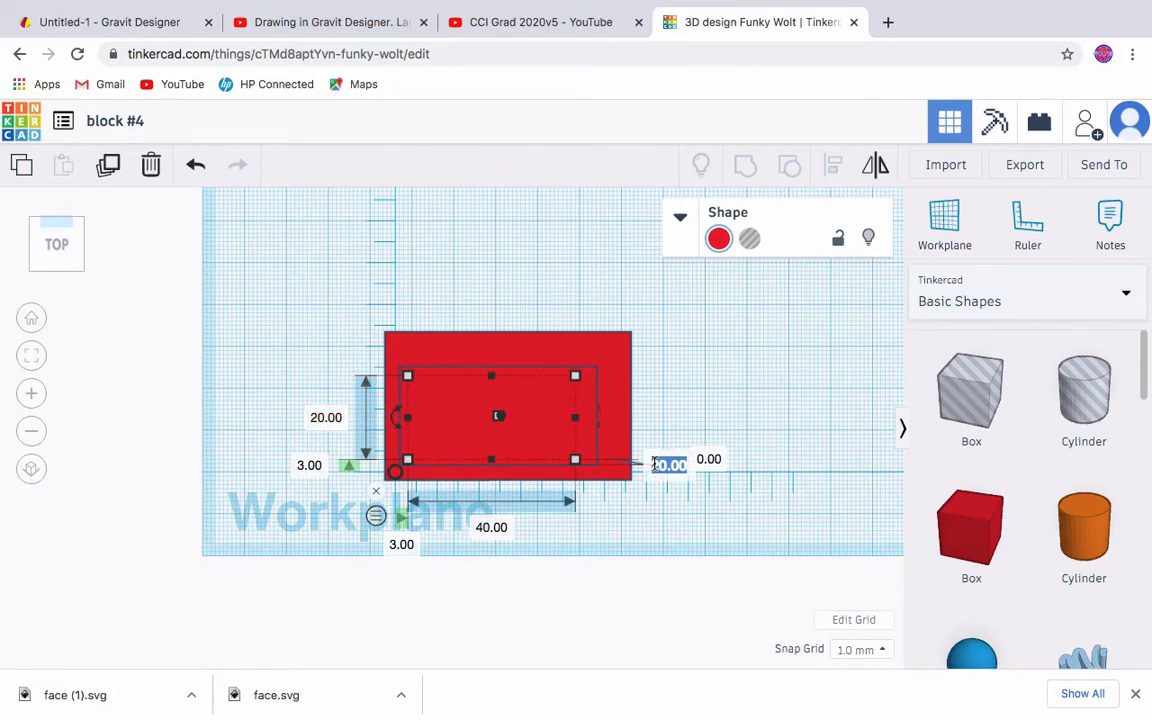
pyautogui.write('5')
pyautogui.press('Return')
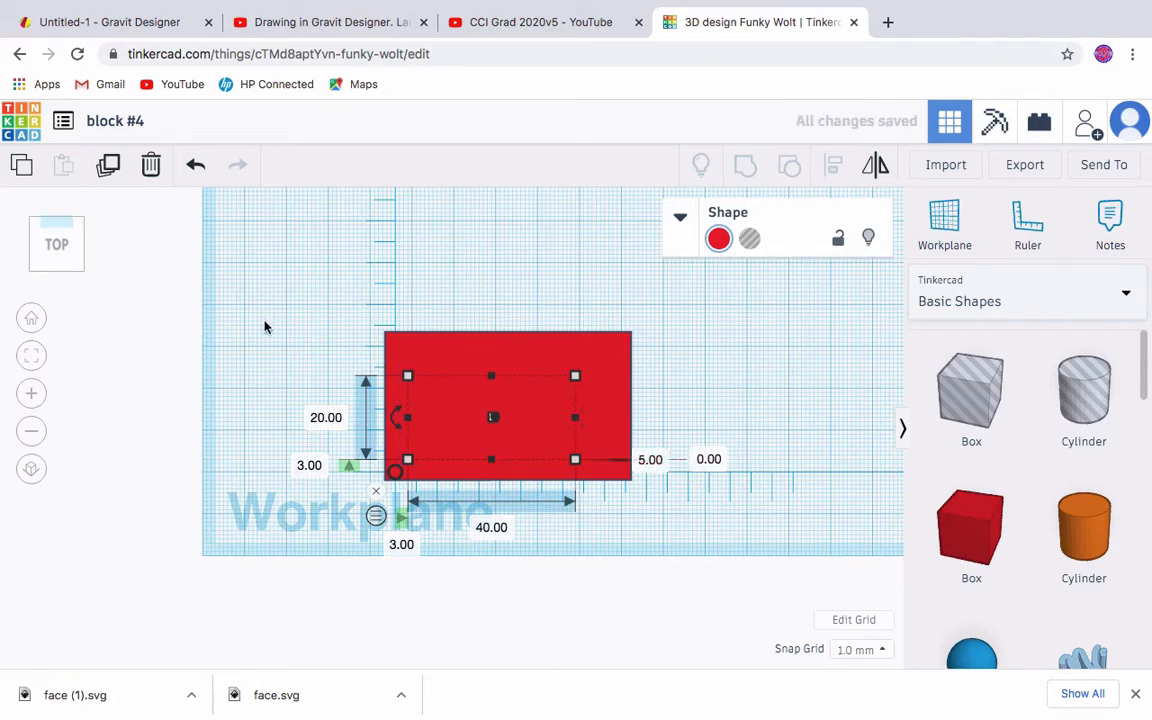
# Step: Raise the 40 mm wide box to 20 mm above the workplane so it rests on the large block
pyautogui.click(56, 286)
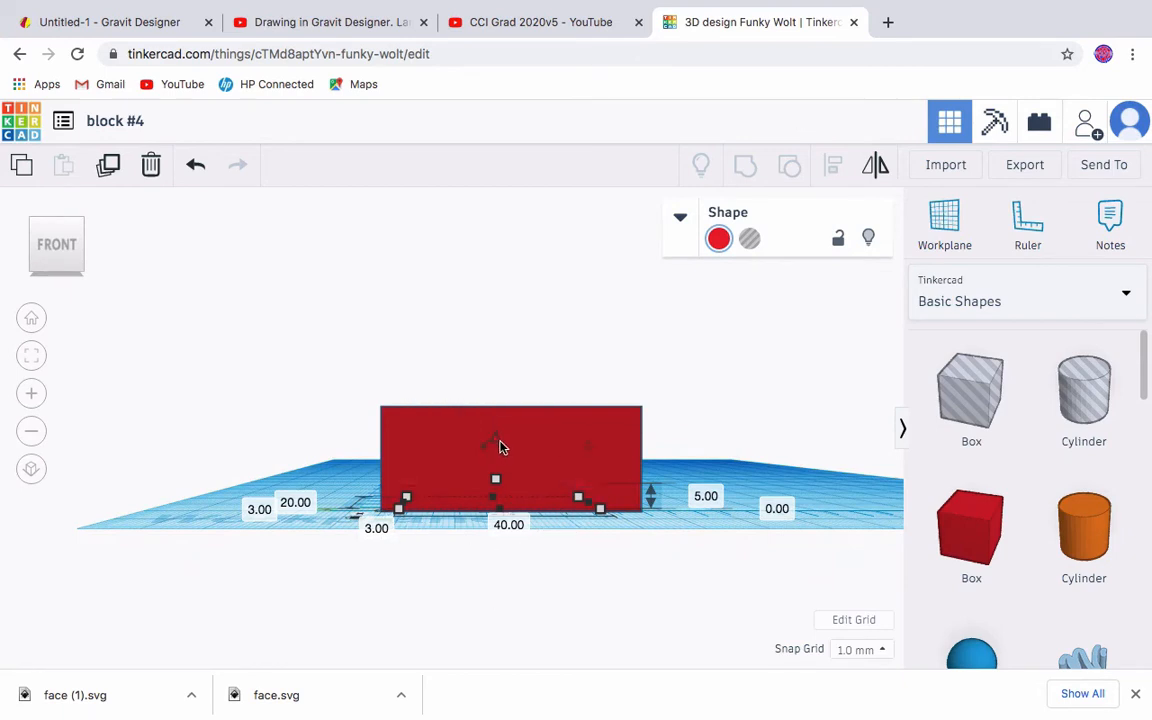
pyautogui.moveTo(495, 445); pyautogui.dragTo(496, 338)
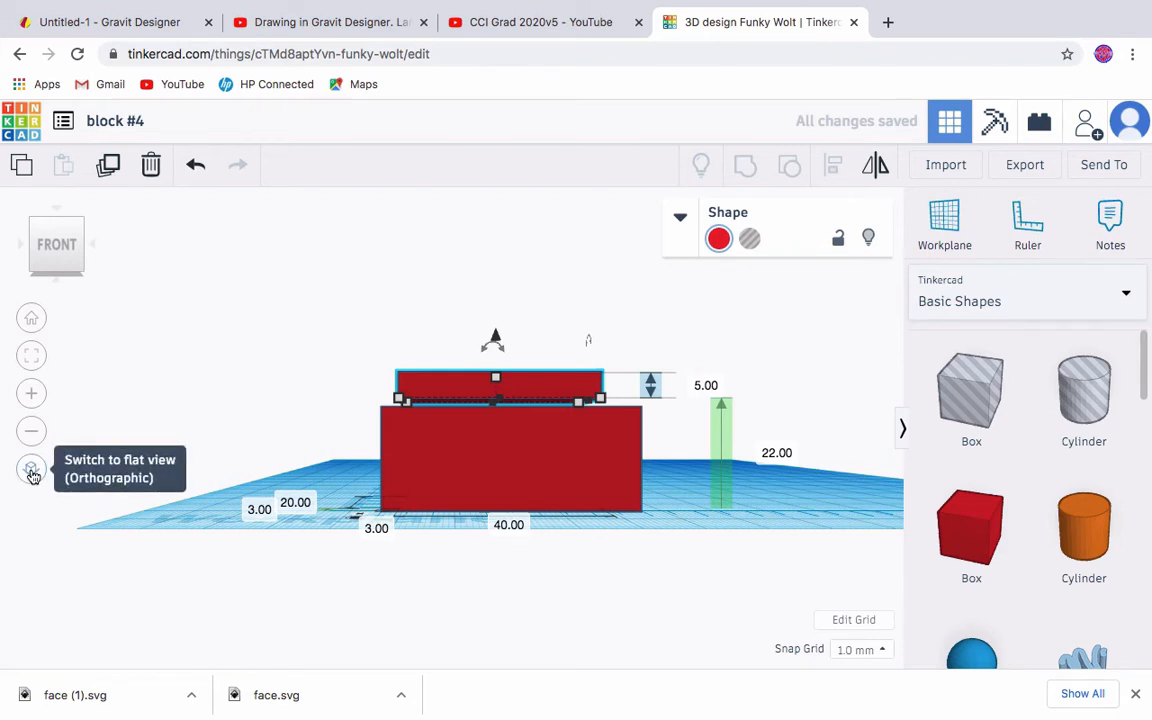
pyautogui.click(32, 472)
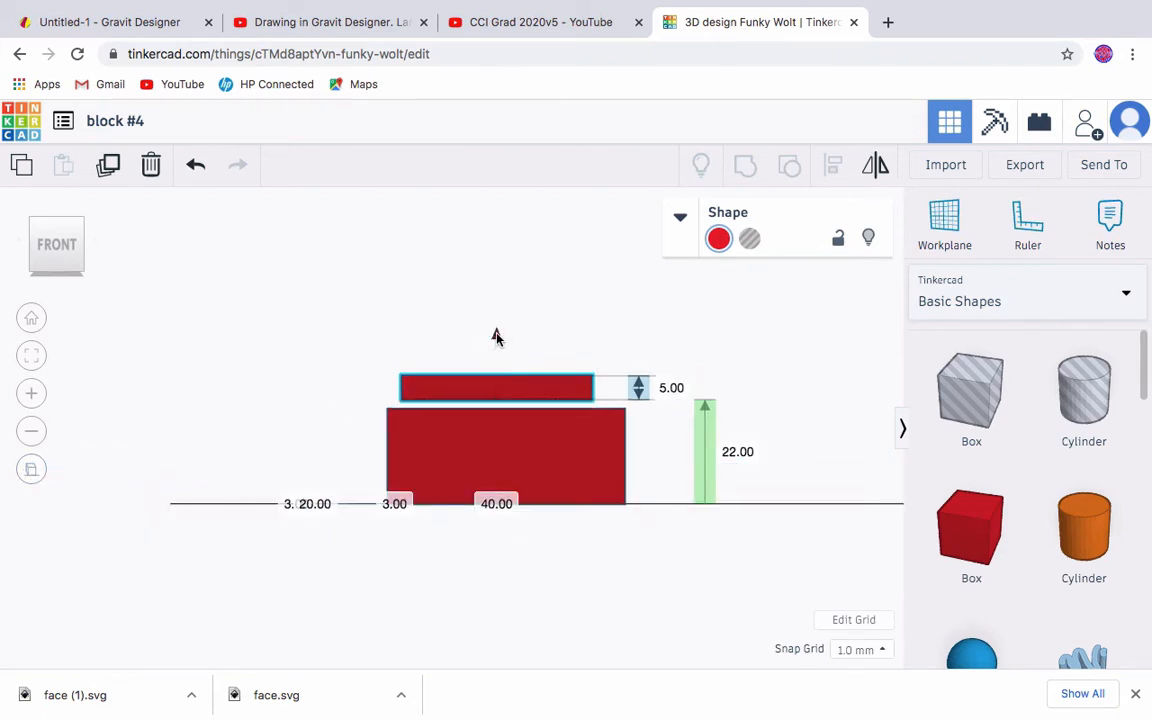
pyautogui.moveTo(497, 338); pyautogui.dragTo(496, 348)
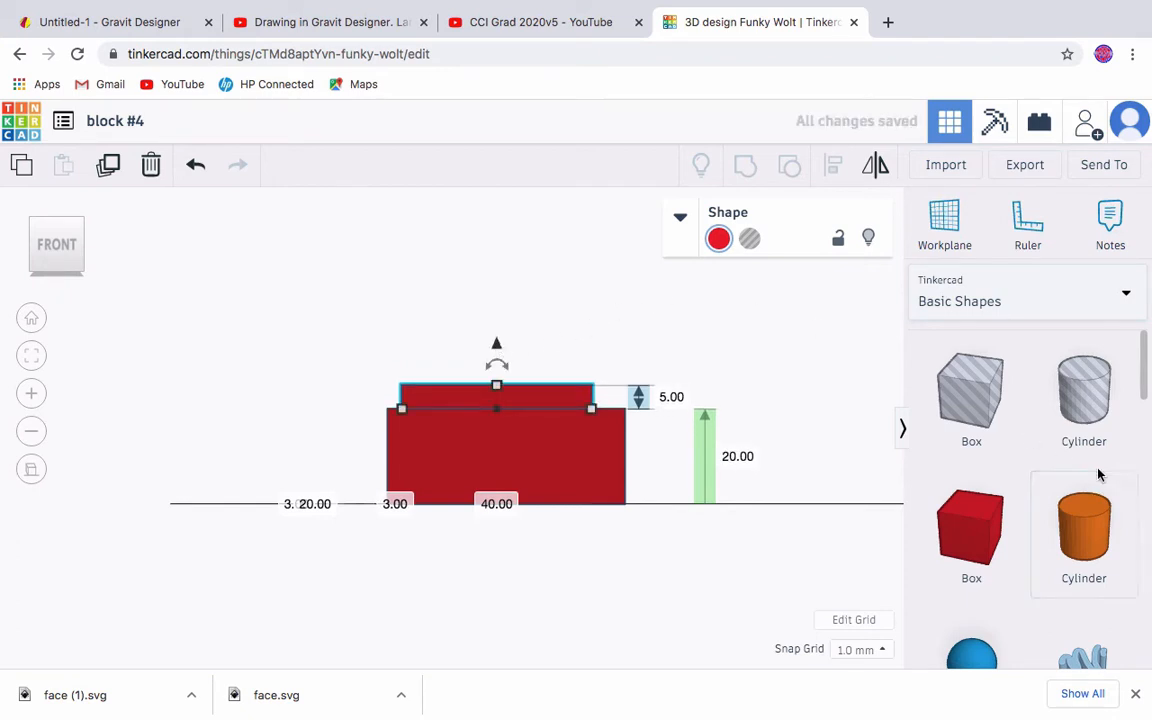
# Step: Reposition the upper box roughly centrally on the large block, 6 mm across and 5 mm deep from the ruler's origin, keeping its 20 mm depth
pyautogui.click(56, 214)
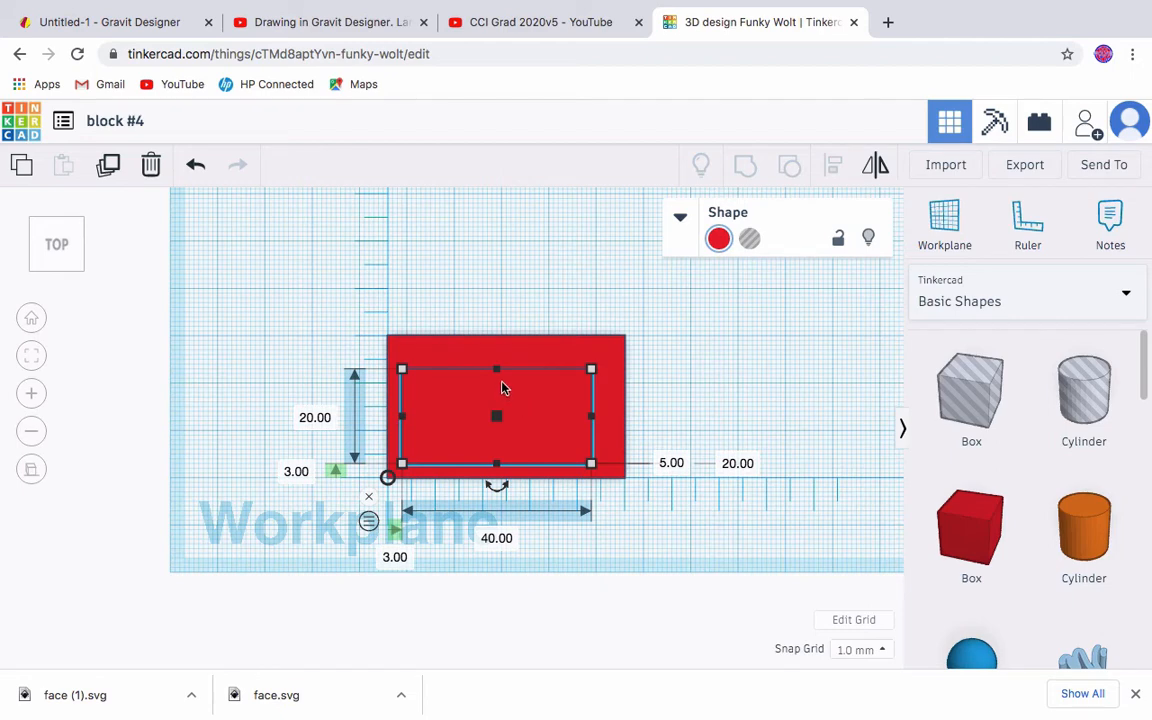
pyautogui.moveTo(498, 415); pyautogui.dragTo(505, 406)
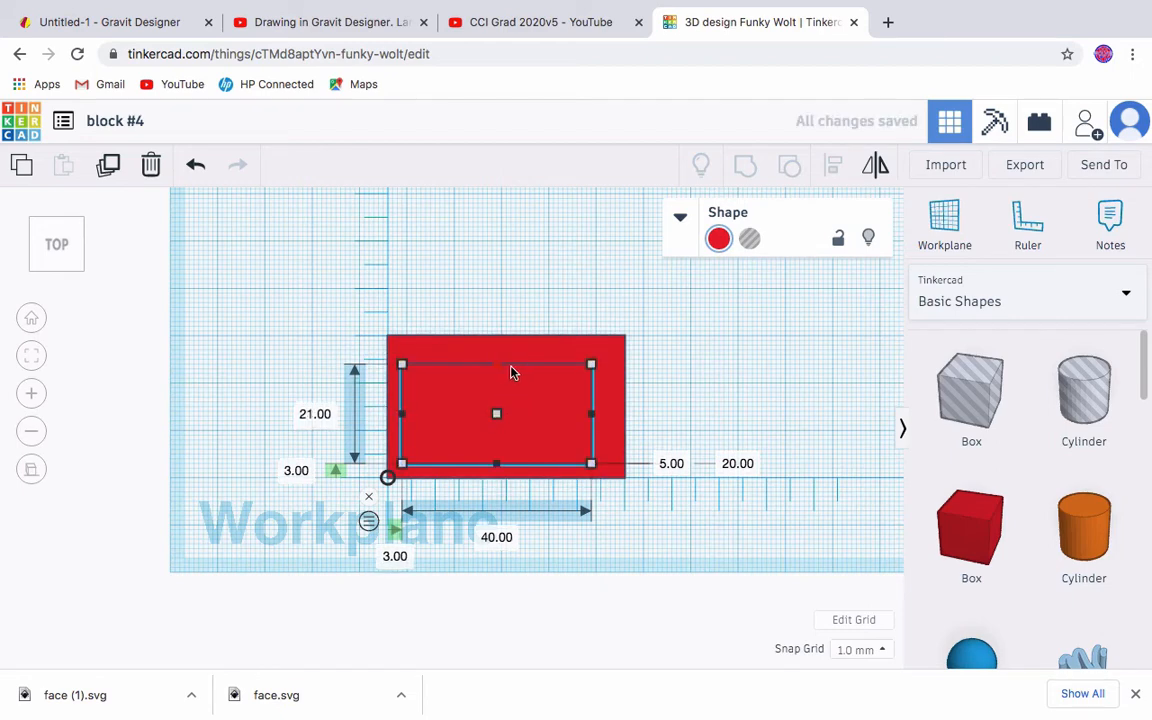
pyautogui.moveTo(511, 370); pyautogui.dragTo(512, 372)
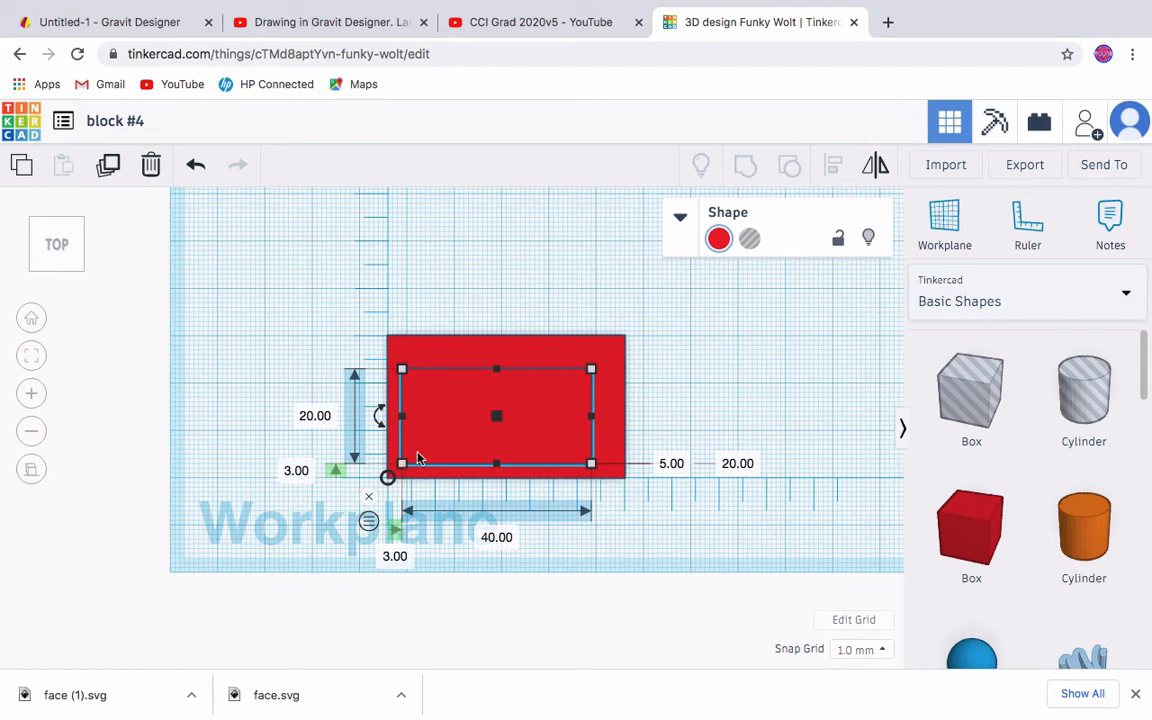
pyautogui.moveTo(418, 457)
pyautogui.mouseDown()
pyautogui.moveTo(442, 445)
pyautogui.moveTo(432, 447)
pyautogui.mouseUp()
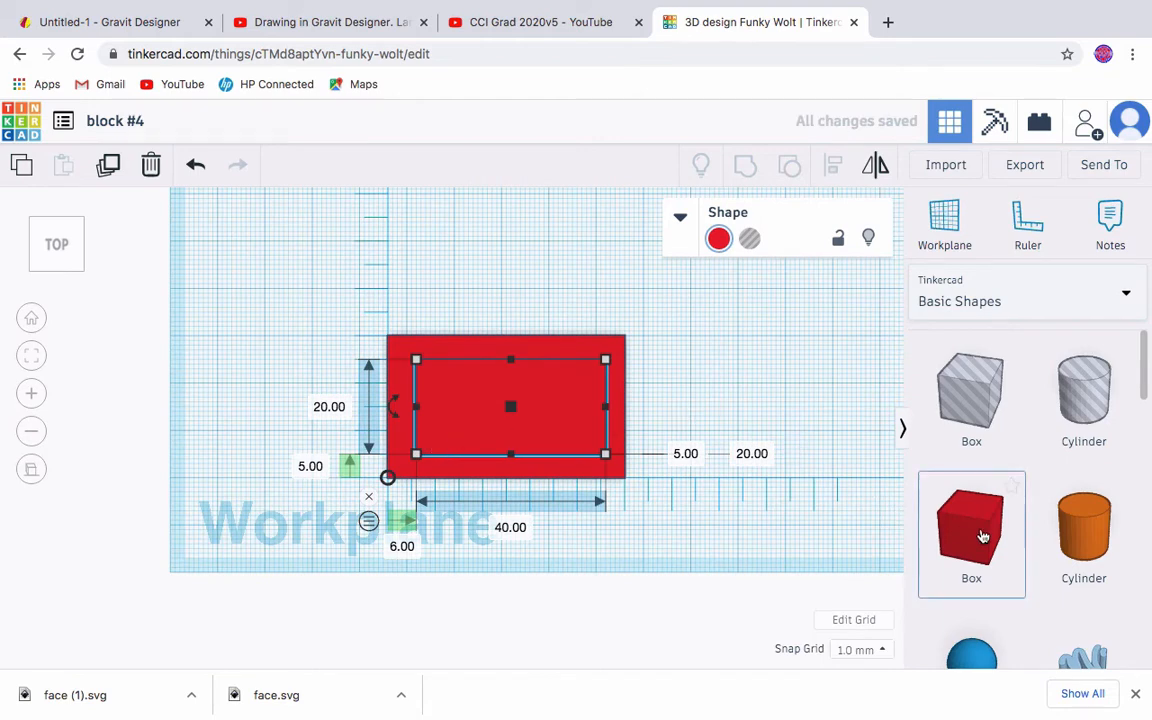
# Step: Add a third box at the ruler's origin, sized 50 by 30 mm and 5 mm high, and raise it 25 mm above the workplane
pyautogui.moveTo(983, 537); pyautogui.dragTo(437, 432)
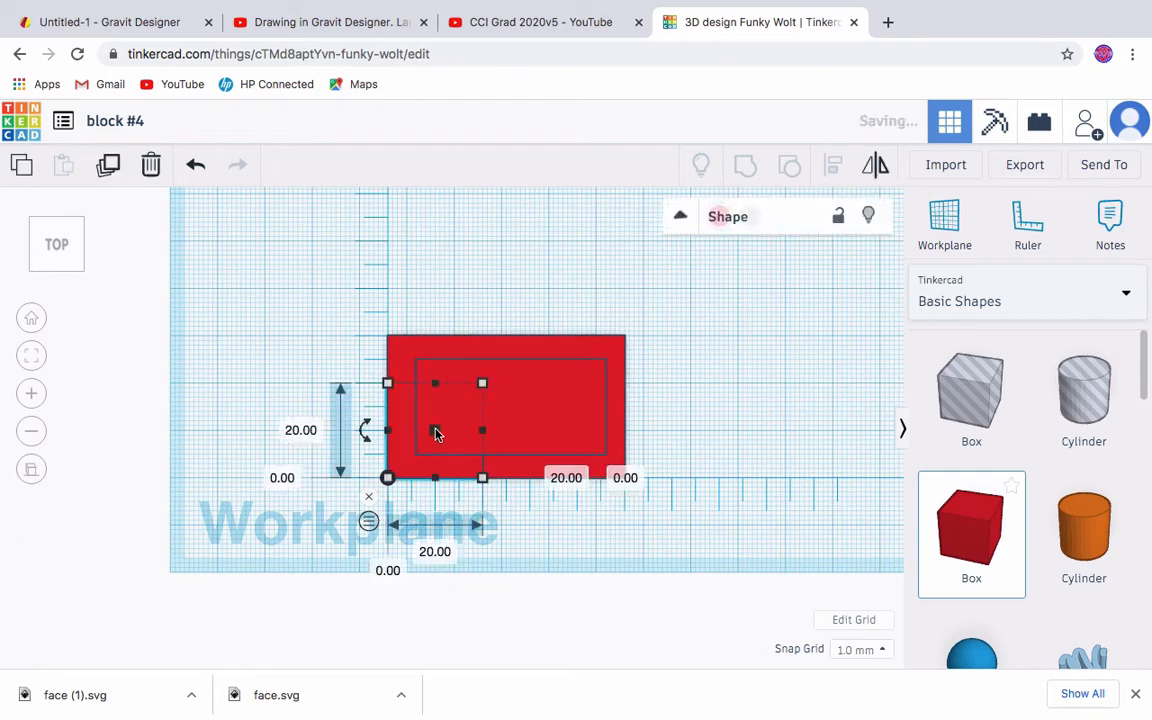
pyautogui.moveTo(488, 385); pyautogui.dragTo(623, 343)
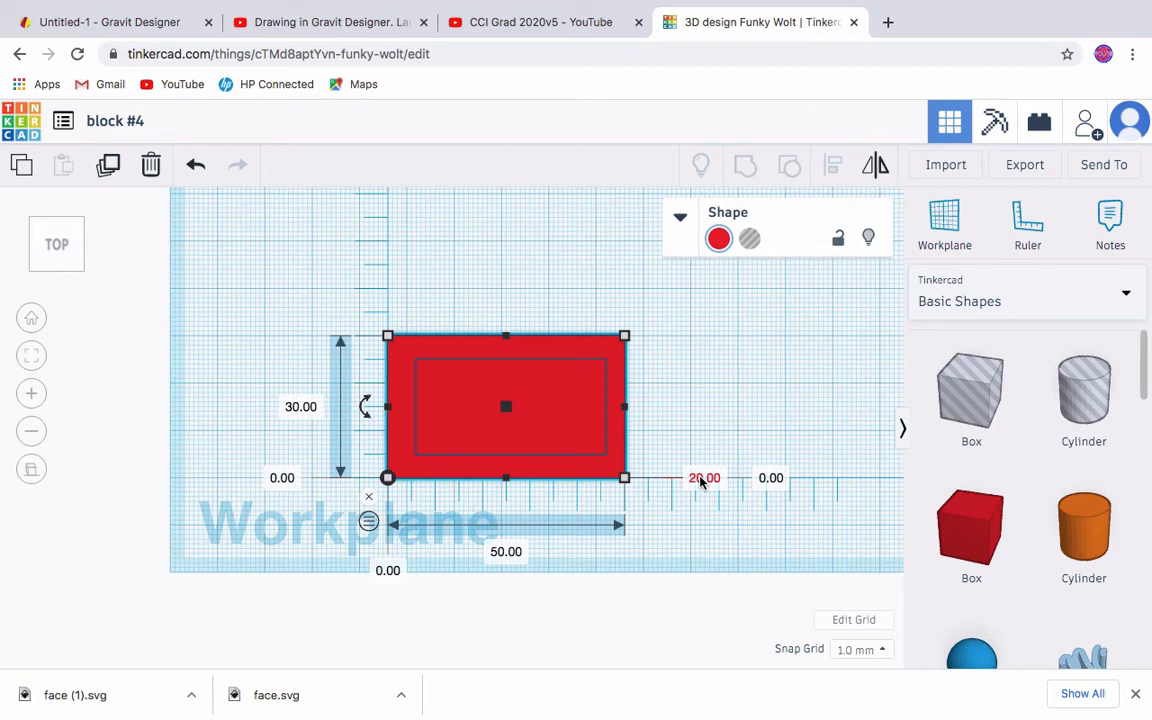
pyautogui.click(702, 479)
pyautogui.write('5')
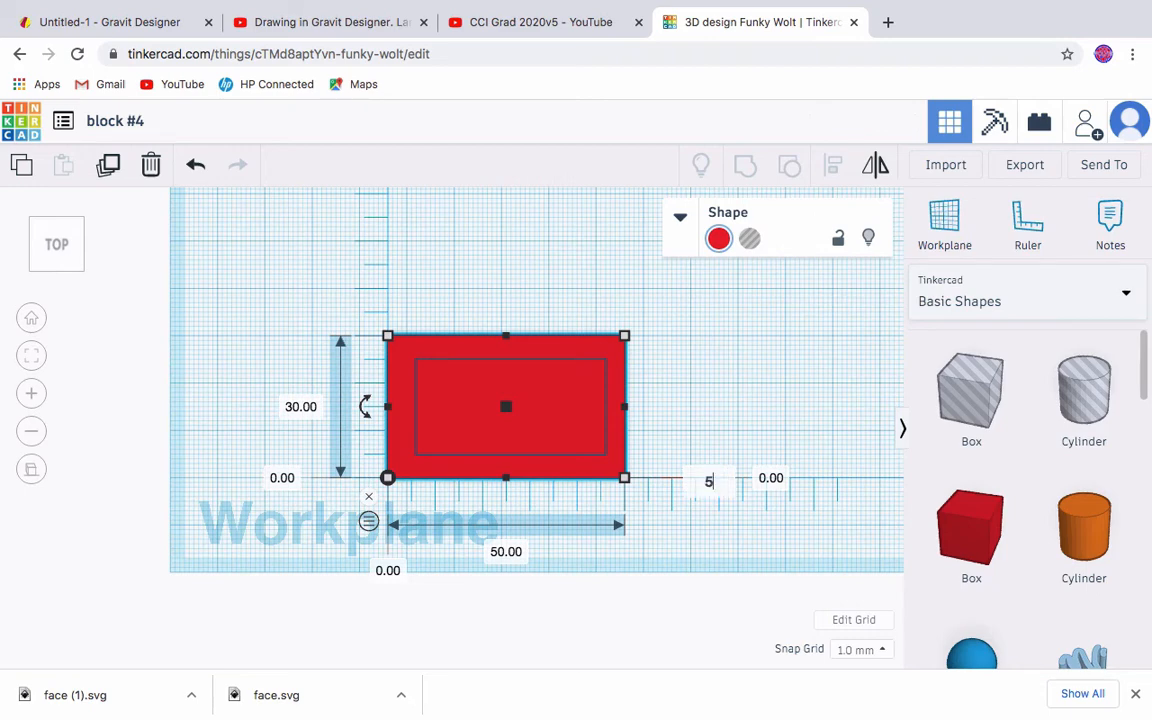
pyautogui.press('Return')
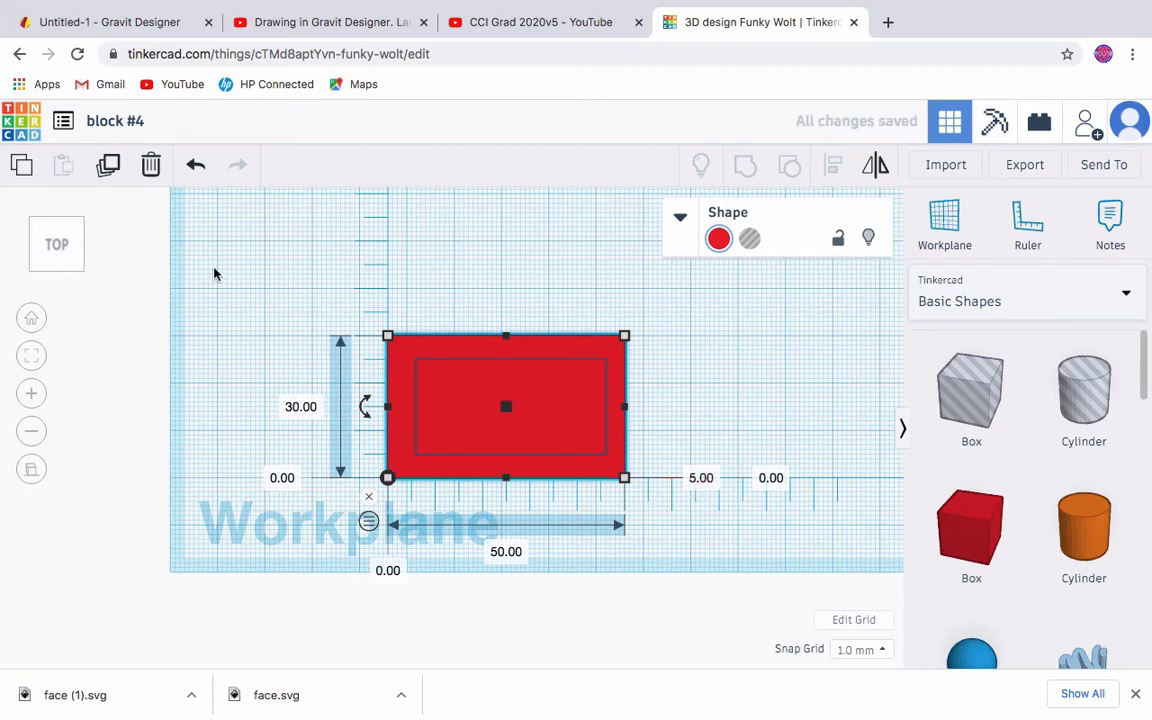
pyautogui.click(55, 284)
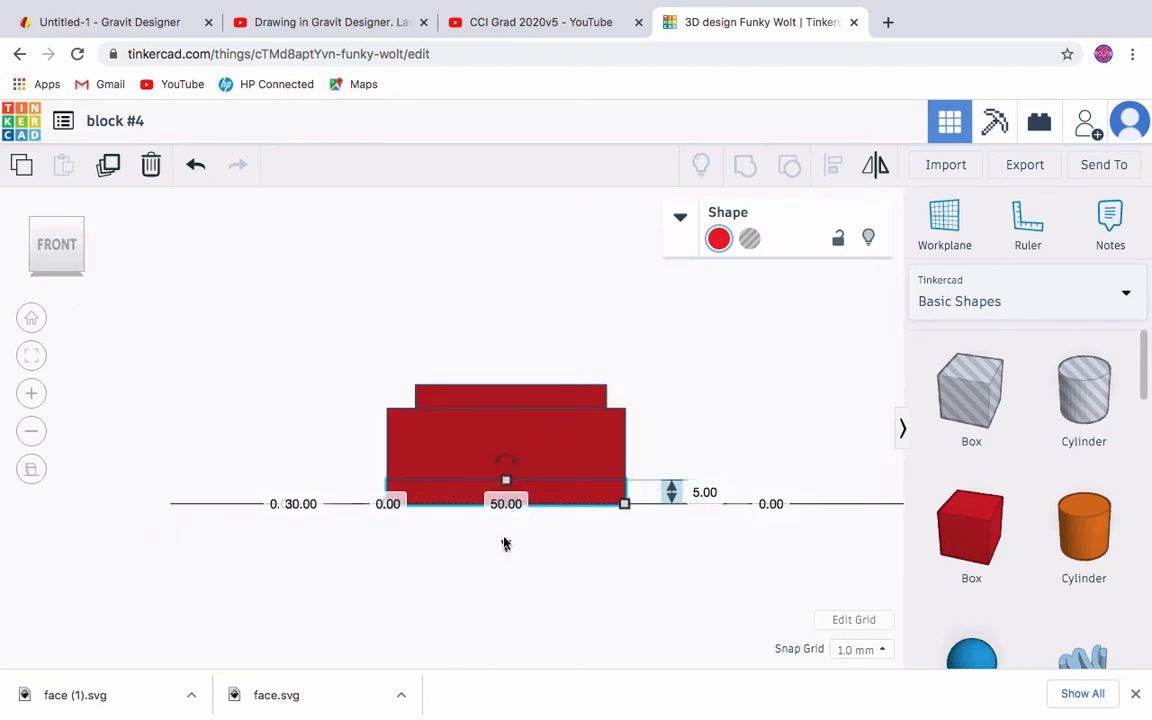
pyautogui.moveTo(506, 545); pyautogui.dragTo(502, 430)
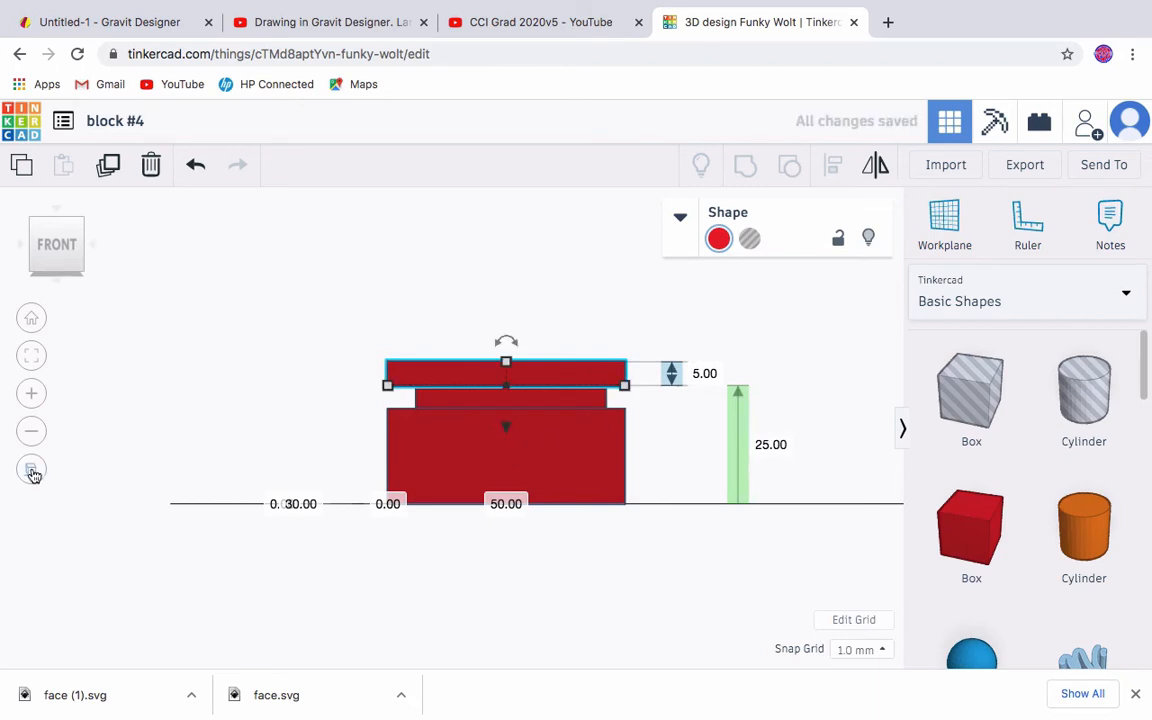
# Step: Place a solid cylinder inside the block's footprint, 2 mm across and 6 mm deep from the ruler's origin
pyautogui.click(56, 212)
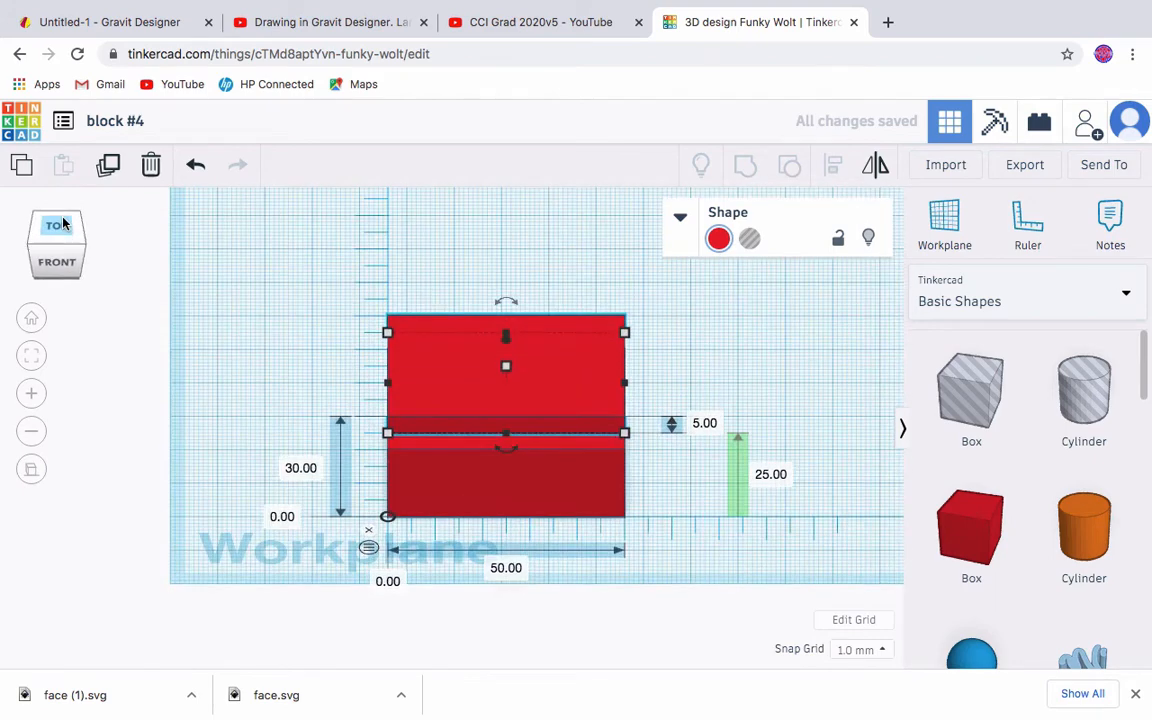
pyautogui.click(31, 468)
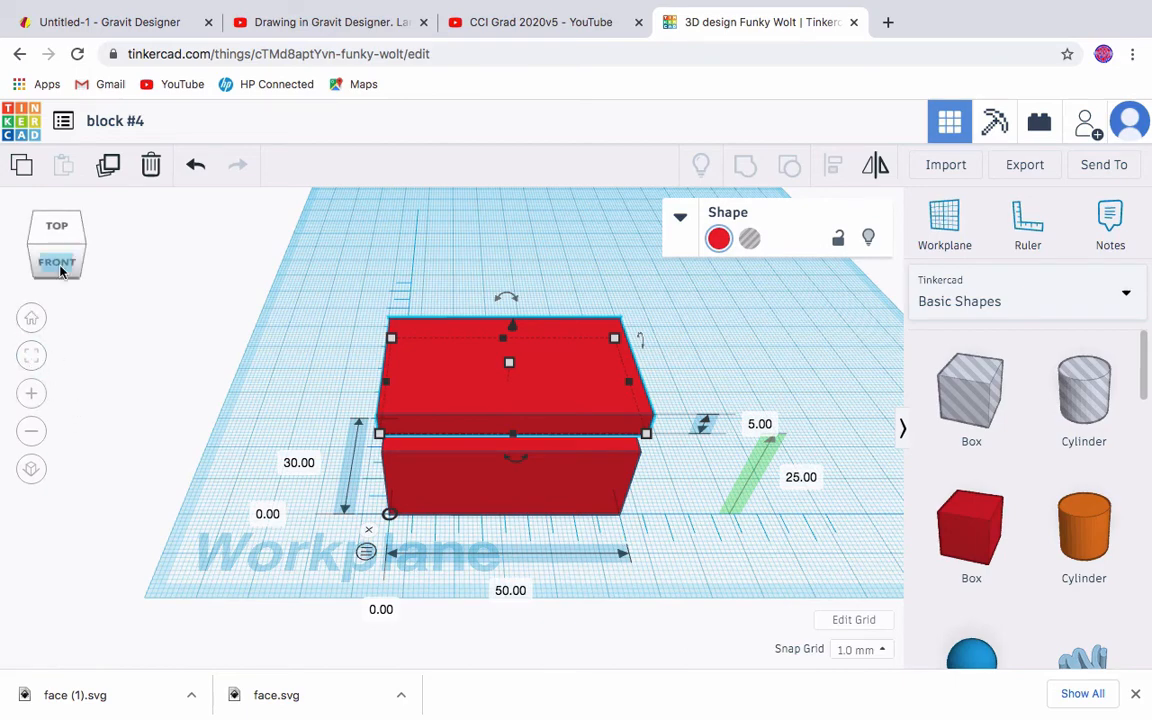
pyautogui.click(56, 228)
pyautogui.click(31, 468)
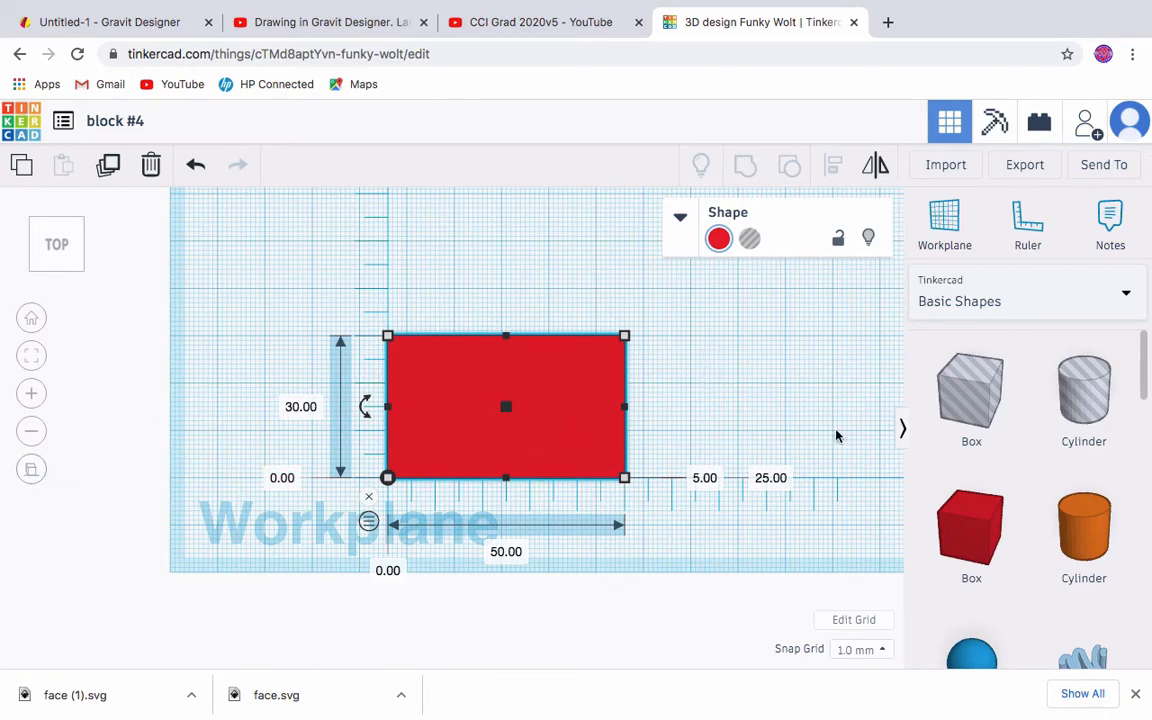
pyautogui.click(1084, 533)
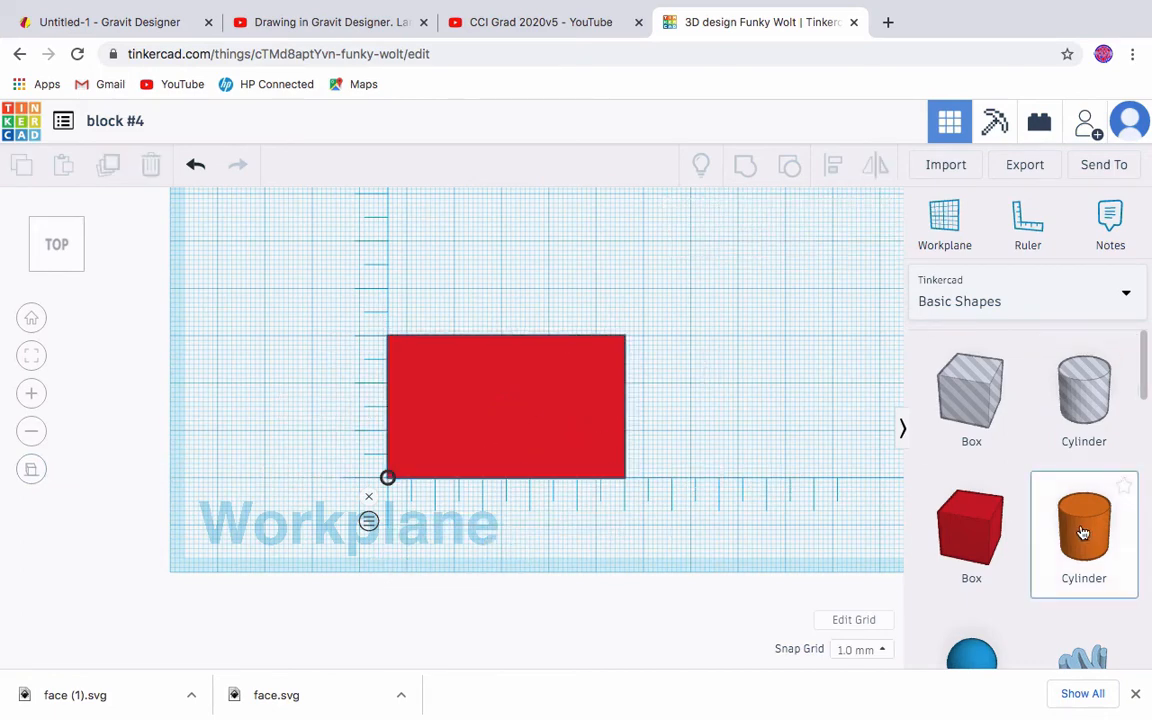
pyautogui.click(447, 409)
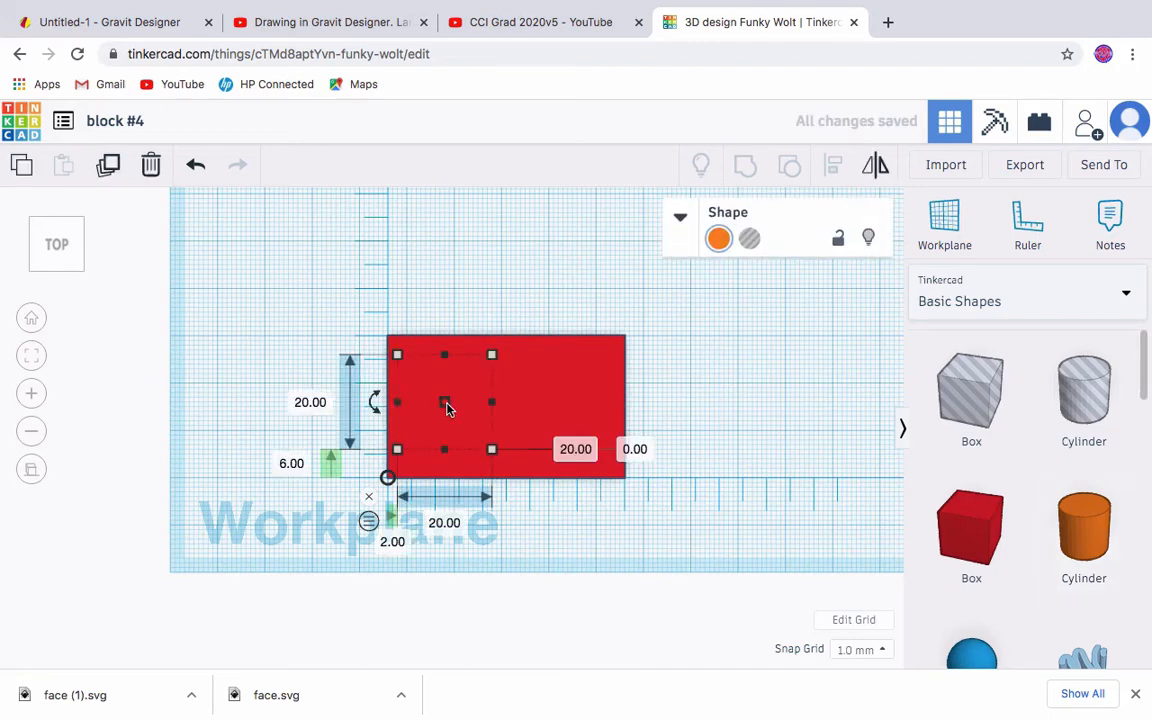
# Step: Set the cylinder's depth and width to 7 mm and its height to 50 mm
pyautogui.click(311, 404)
pyautogui.write('7')
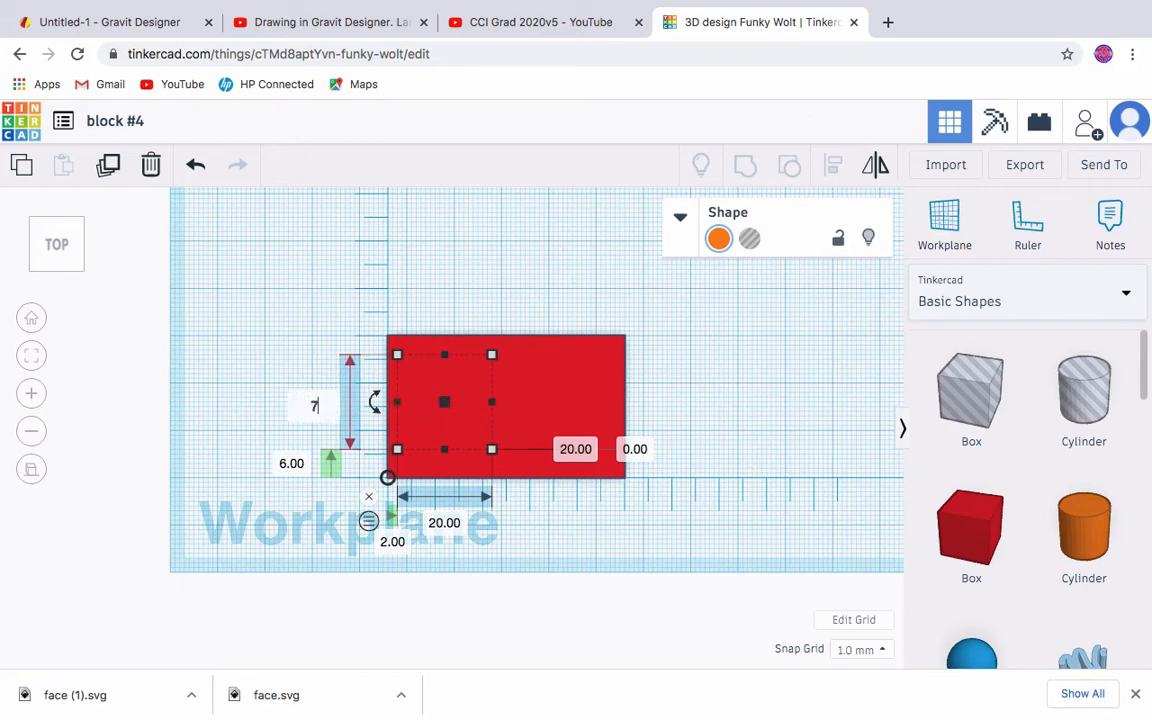
pyautogui.click(436, 521)
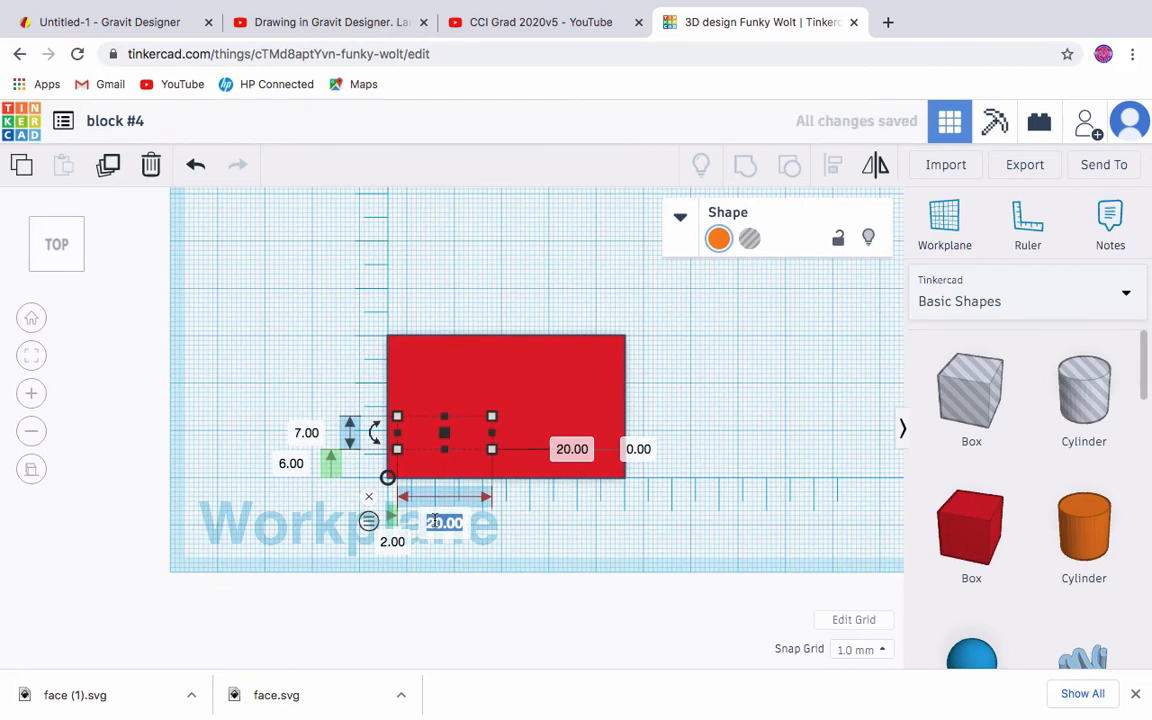
pyautogui.write('7')
pyautogui.click(575, 451)
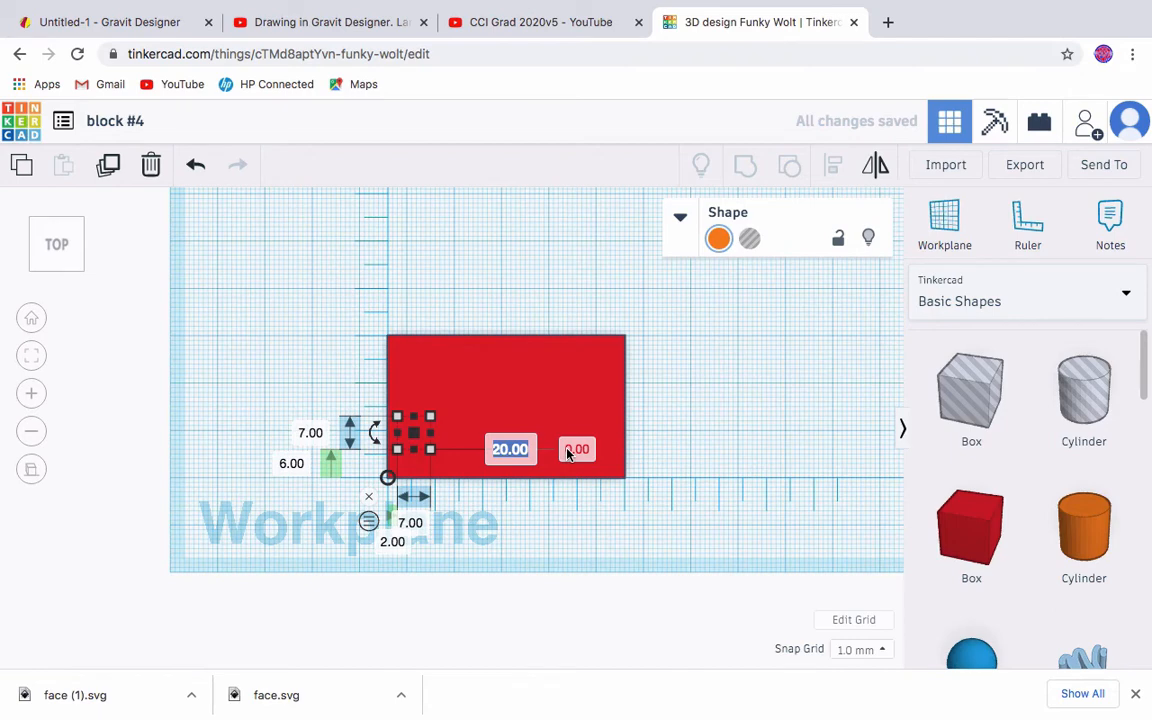
pyautogui.write('50')
pyautogui.press('Return')
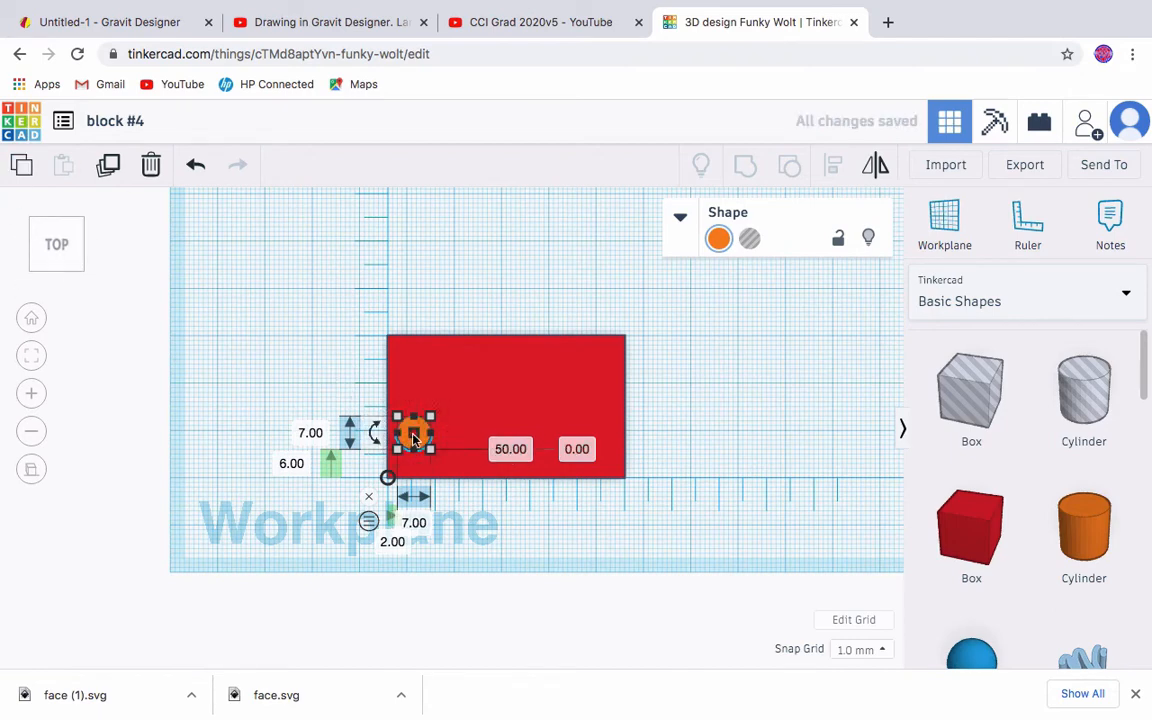
# Step: Move the orange cylinder 8 mm across and 6 mm deeper, away from the front corner of the block stack
pyautogui.click(31, 469)
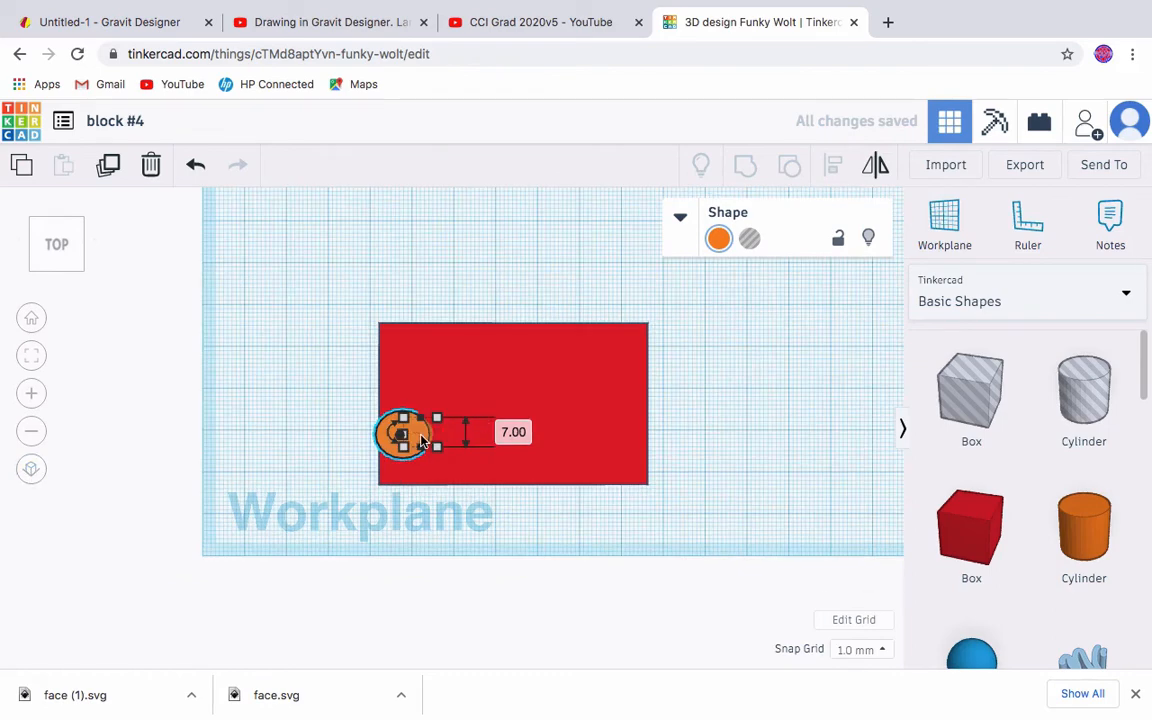
pyautogui.moveTo(420, 435); pyautogui.dragTo(470, 395)
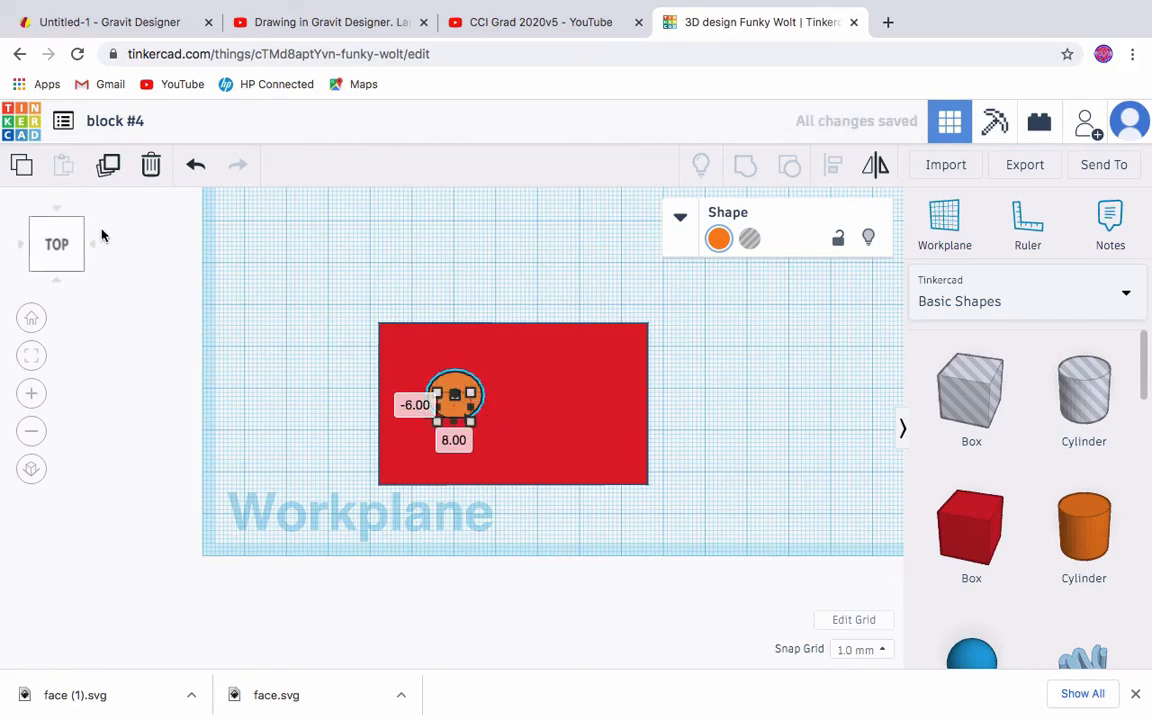
pyautogui.click(57, 282)
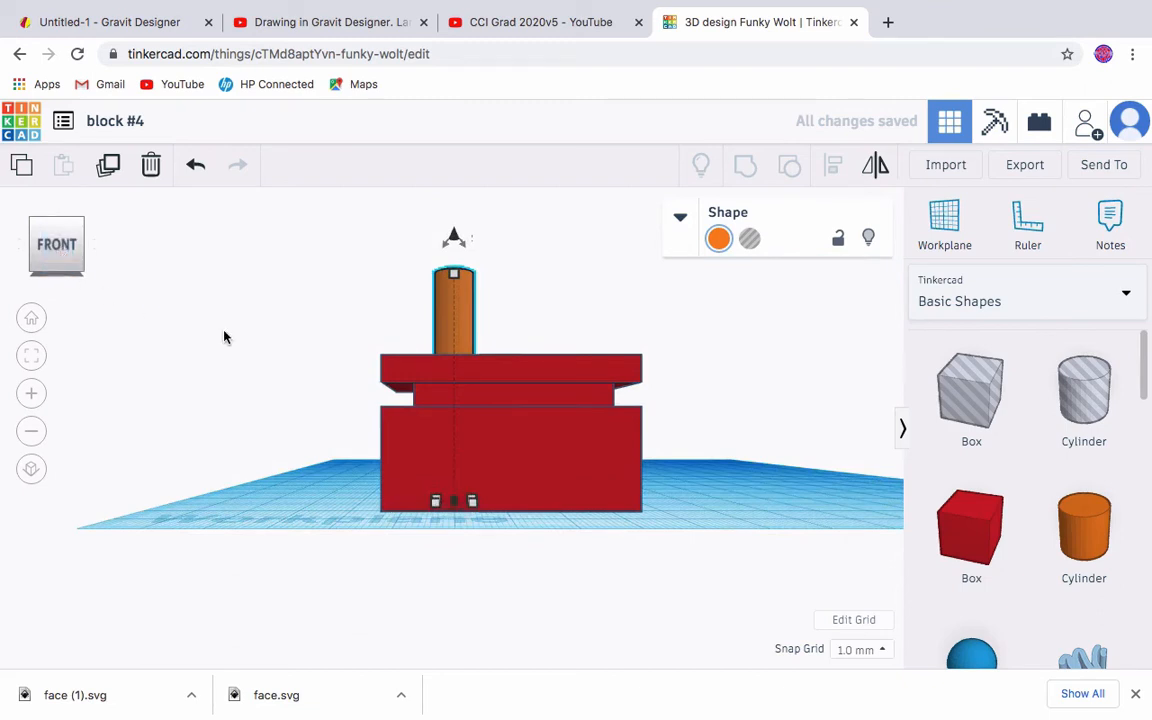
pyautogui.click(32, 470)
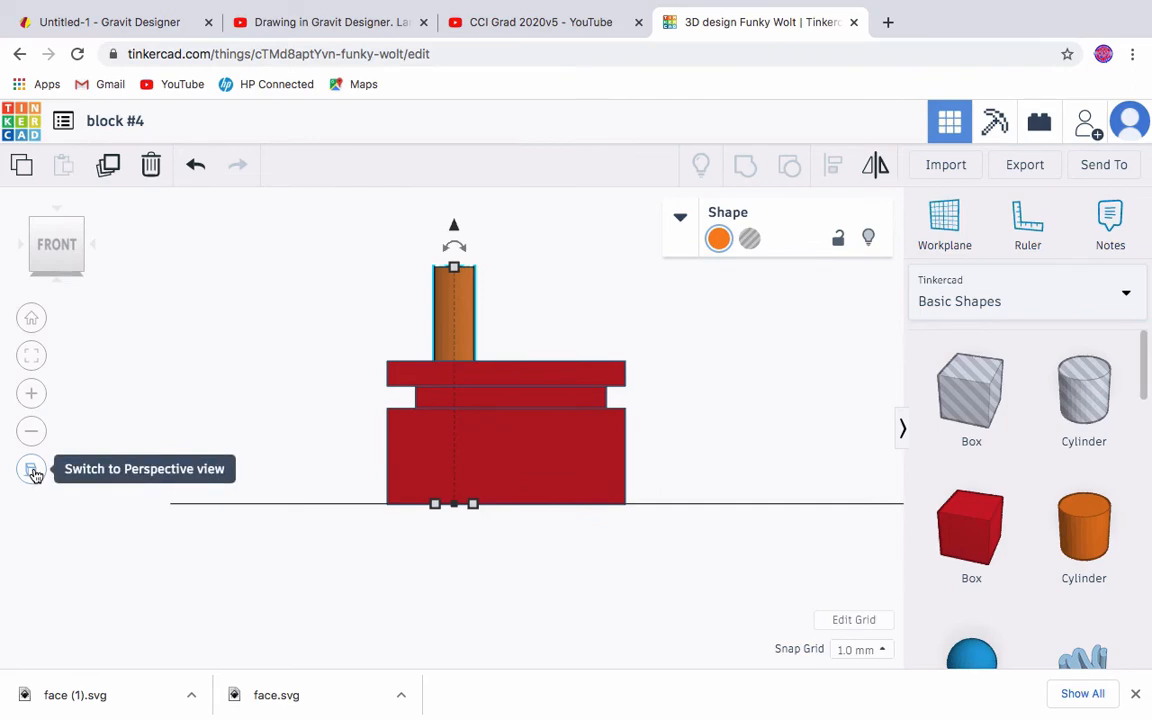
# Step: Duplicate the cylinder and shift the copy 21 mm across, level with the original
pyautogui.click(67, 227)
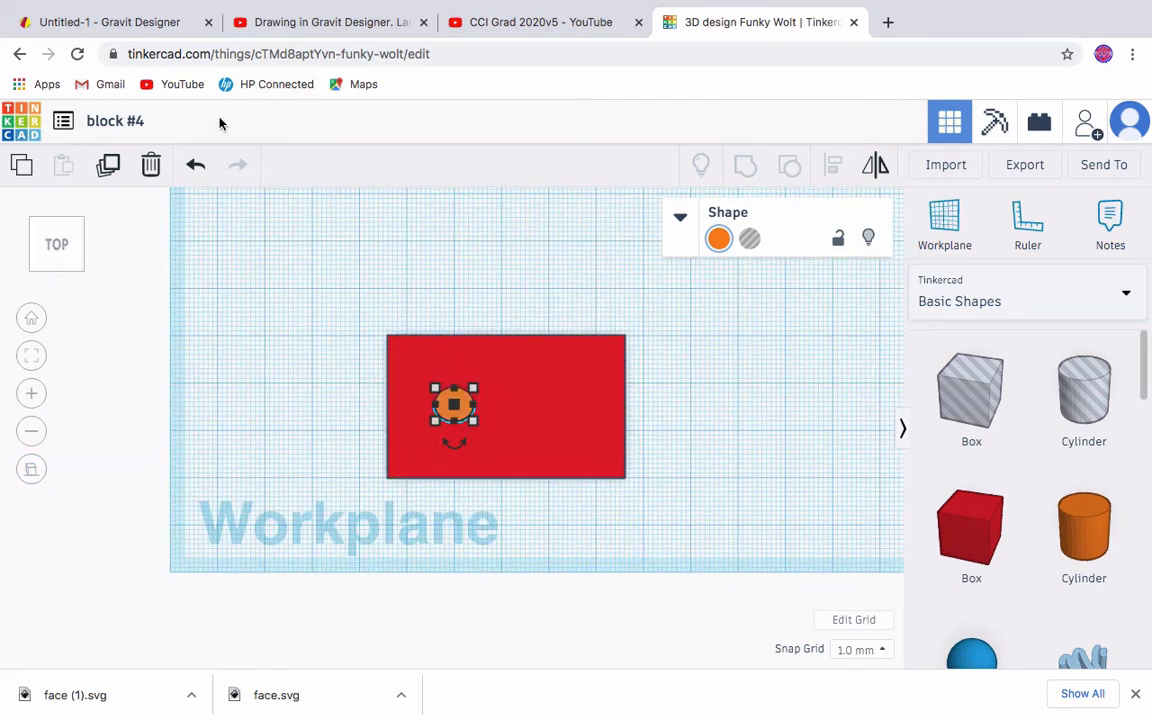
pyautogui.click(108, 165)
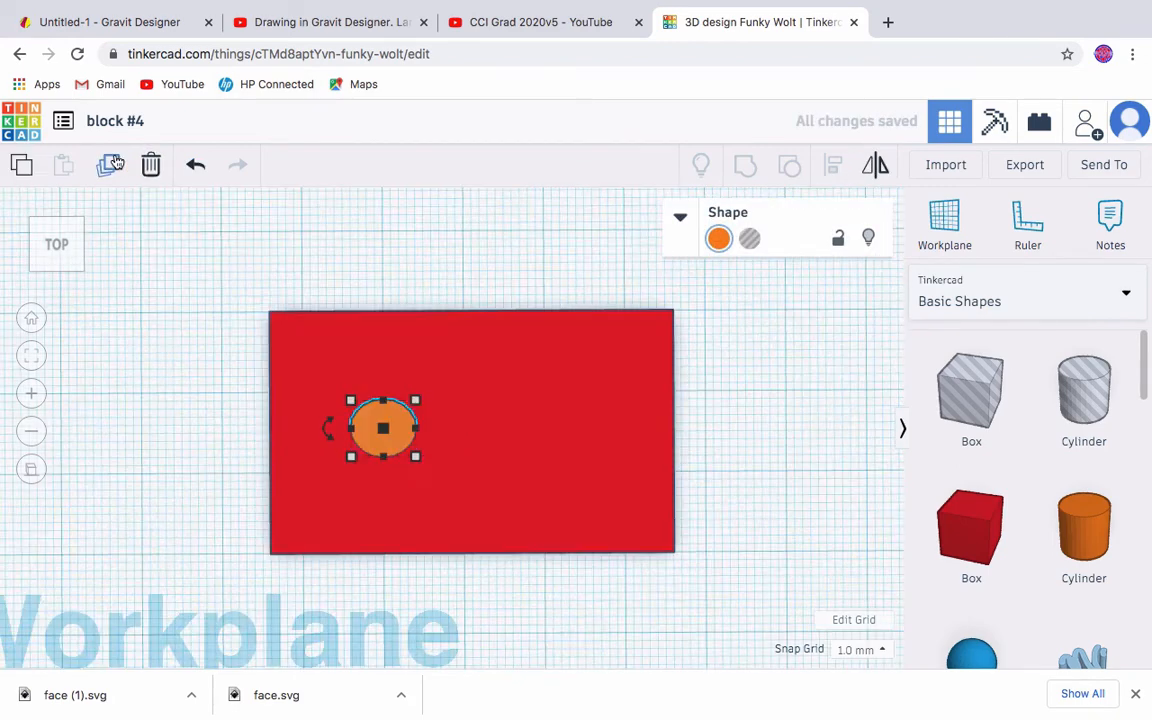
pyautogui.click(110, 165)
pyautogui.moveTo(415, 418); pyautogui.dragTo(572, 420)
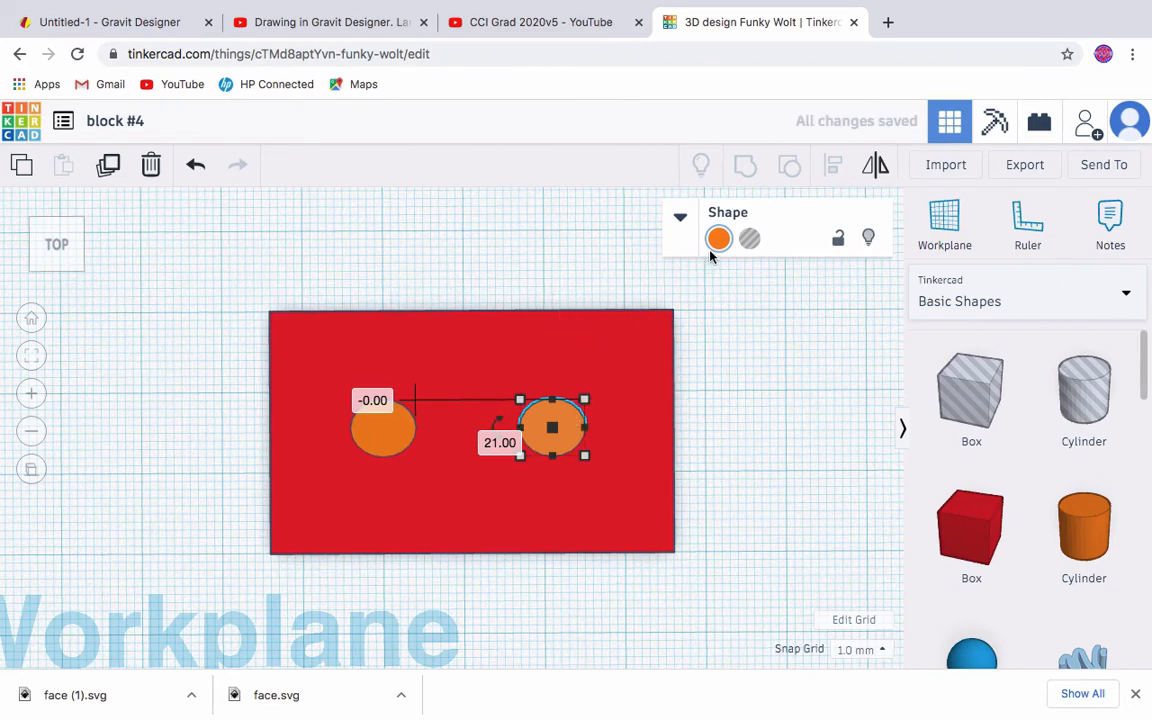
# Step: Turn the copied cylinder into a hole and lower it 7 mm so it extends below the workplane
pyautogui.click(750, 241)
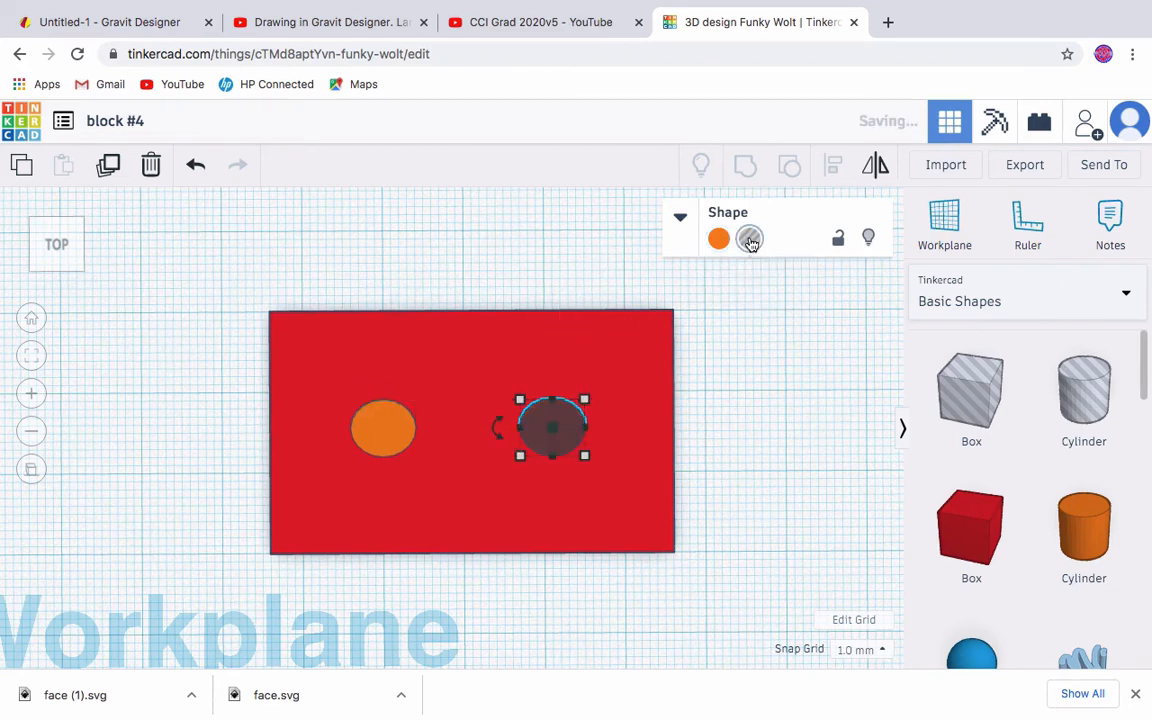
pyautogui.click(56, 264)
pyautogui.click(57, 266)
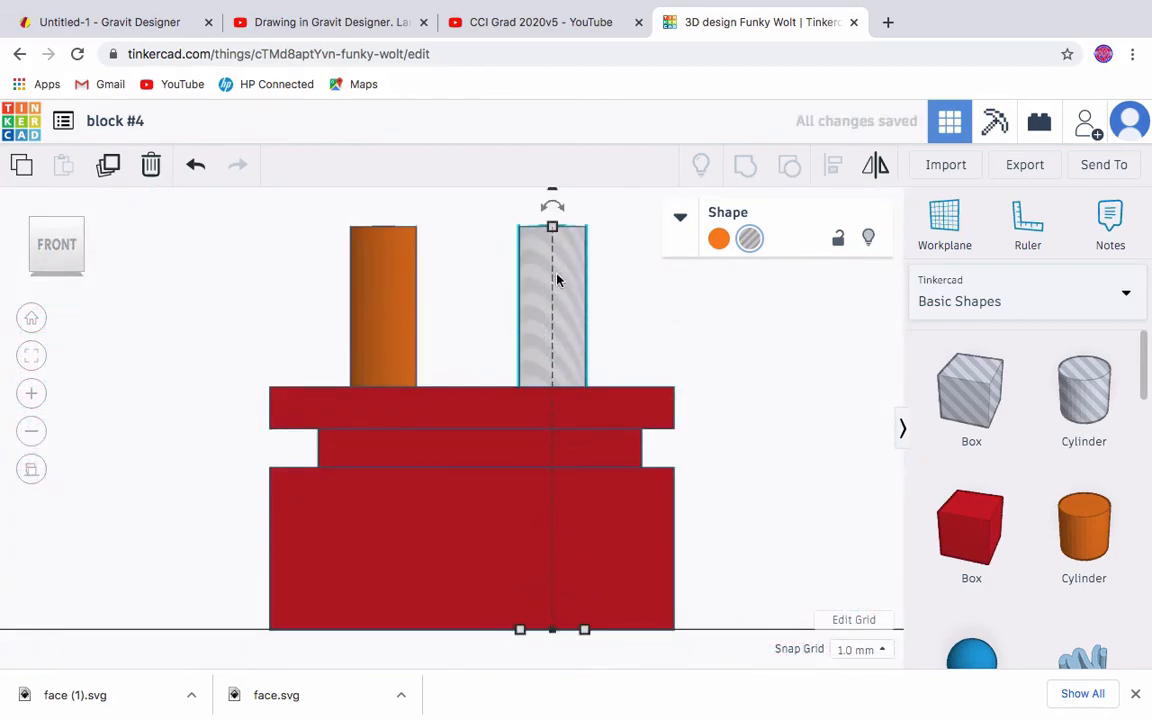
pyautogui.scroll(-3, 557, 280)
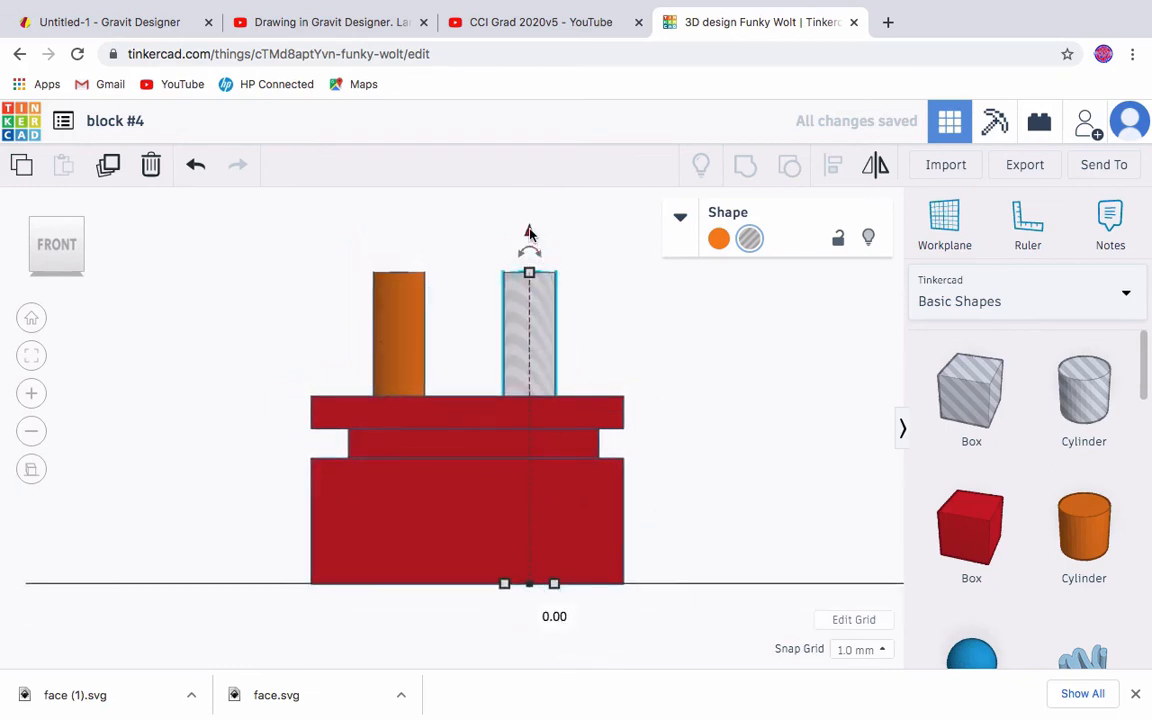
pyautogui.moveTo(530, 233); pyautogui.dragTo(526, 276)
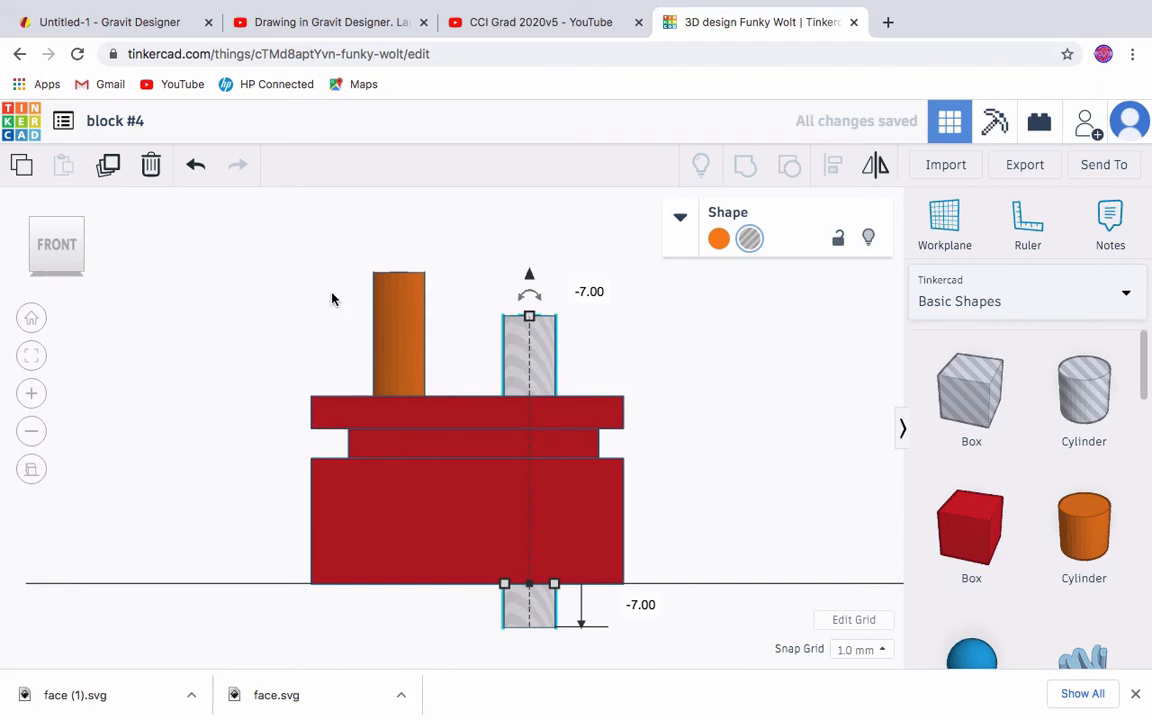
# Step: Group all boxes and cylinders into one shape so the hole cylinder cuts through the stack, and inspect it in perspective
pyautogui.moveTo(225, 223); pyautogui.dragTo(691, 629)
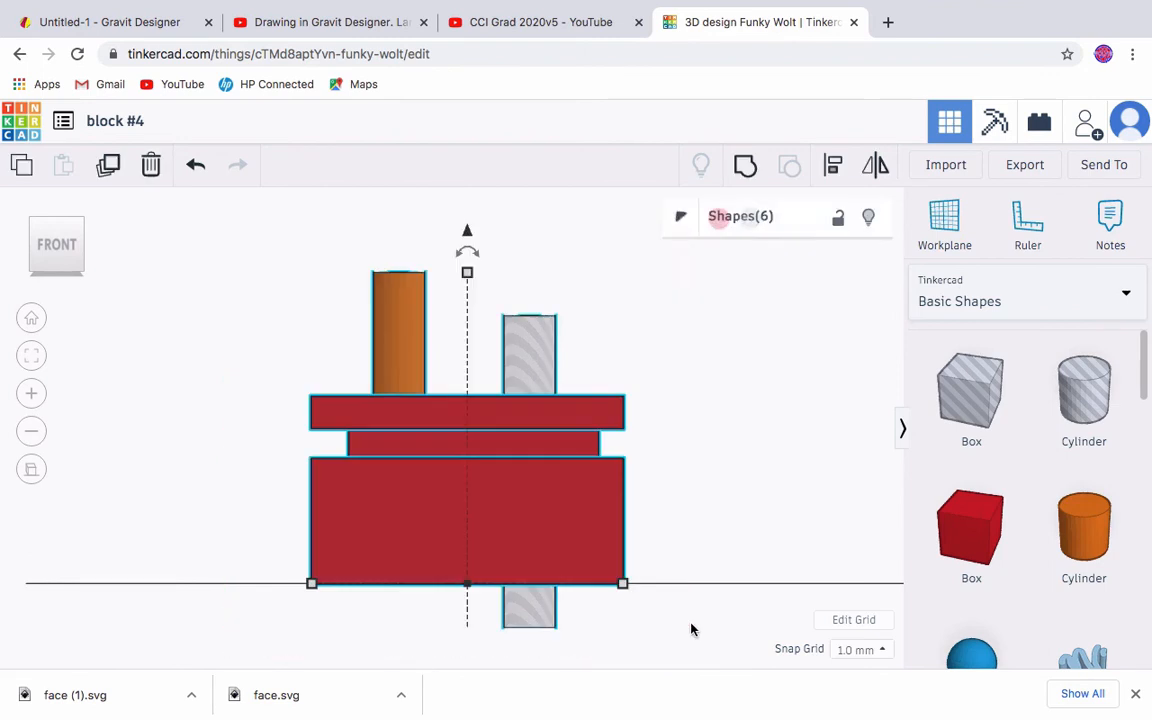
pyautogui.click(745, 170)
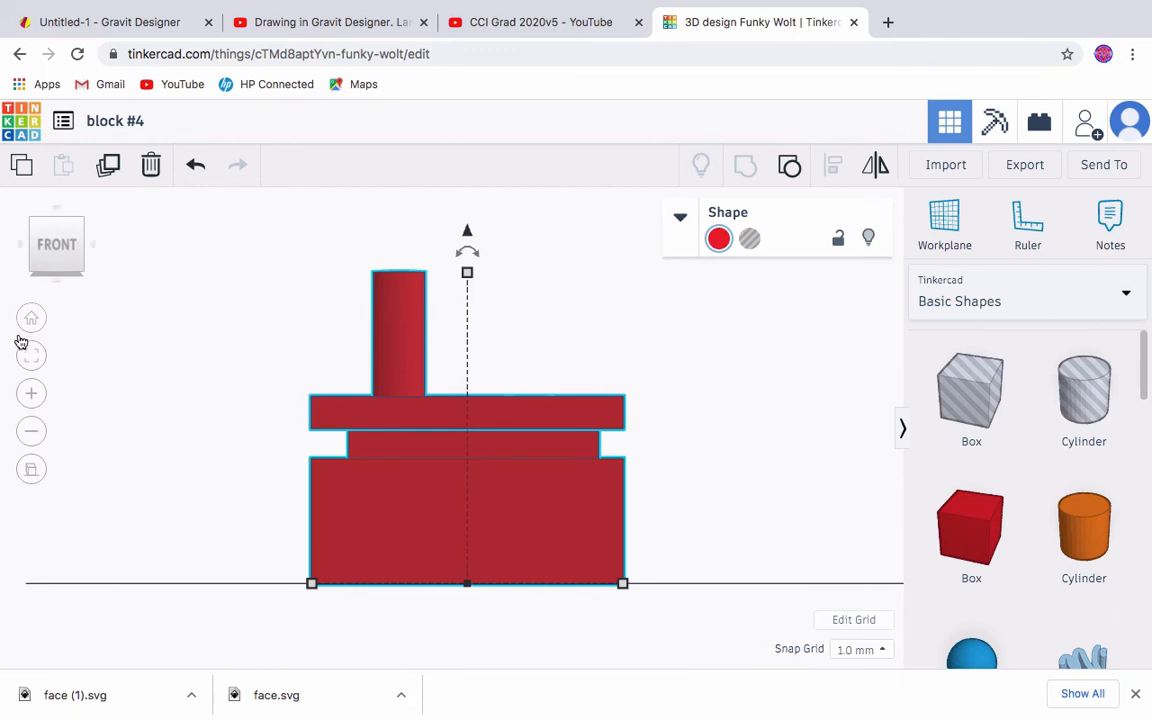
pyautogui.scroll(2, 240, 323)
pyautogui.scroll(-3, 240, 323)
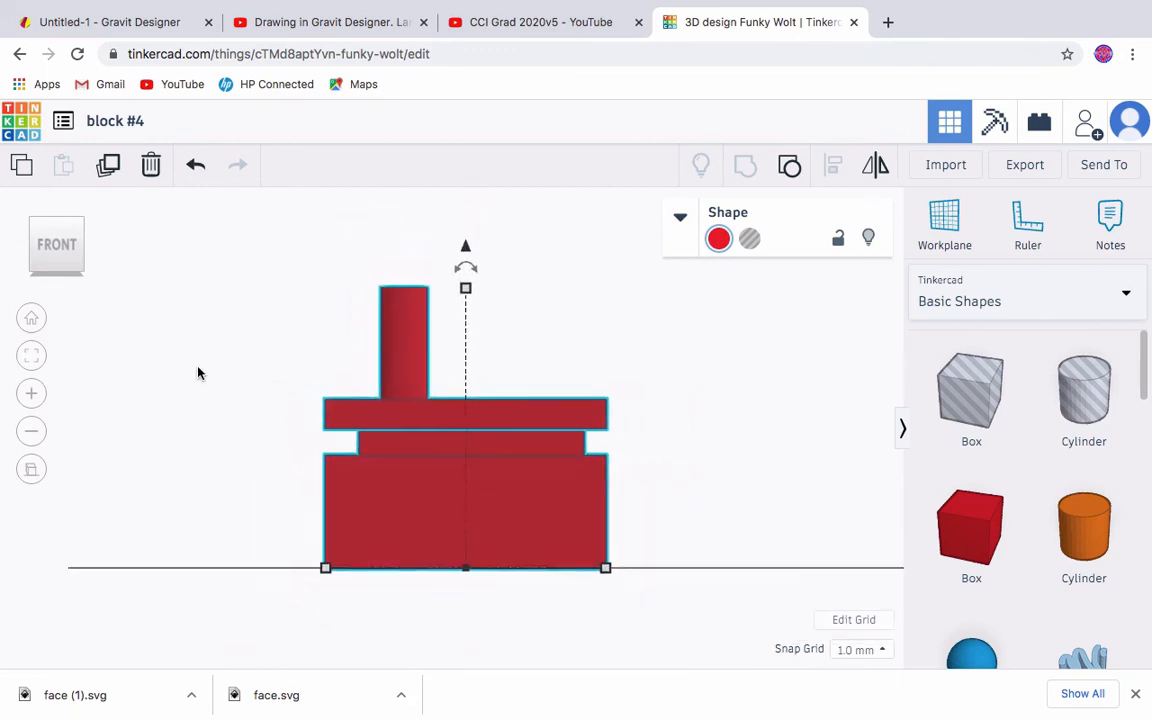
pyautogui.click(18, 478)
pyautogui.click(31, 470)
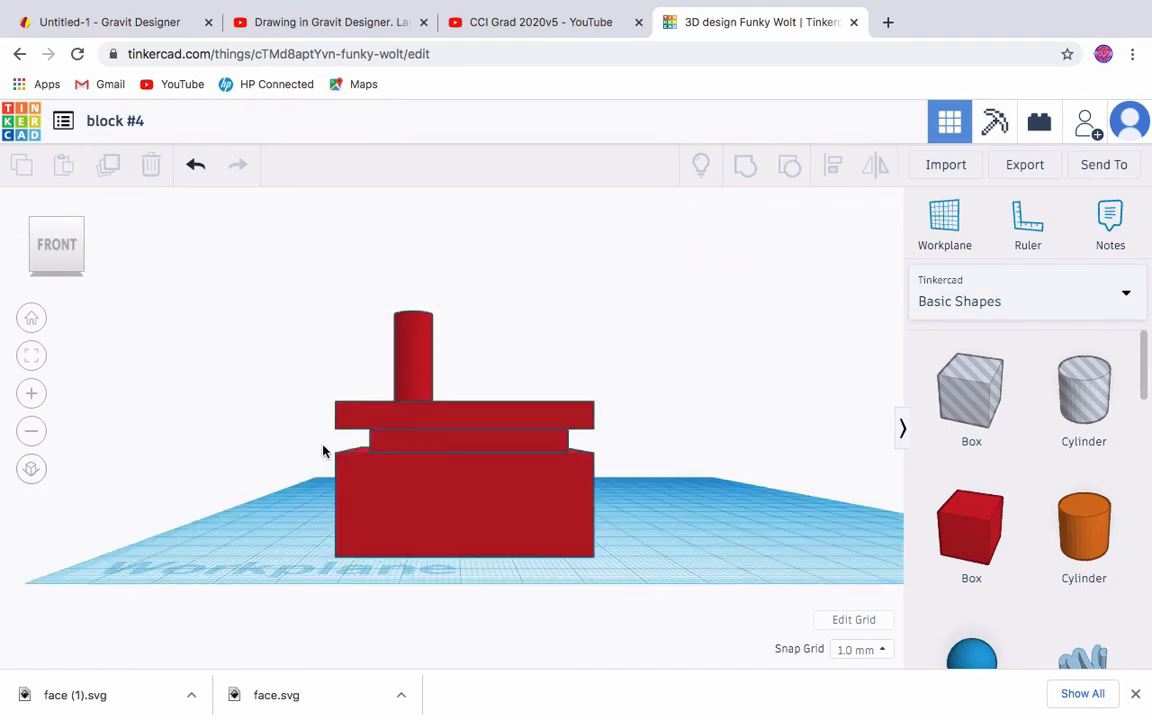
pyautogui.moveTo(622, 368); pyautogui.dragTo(595, 417, button='right')
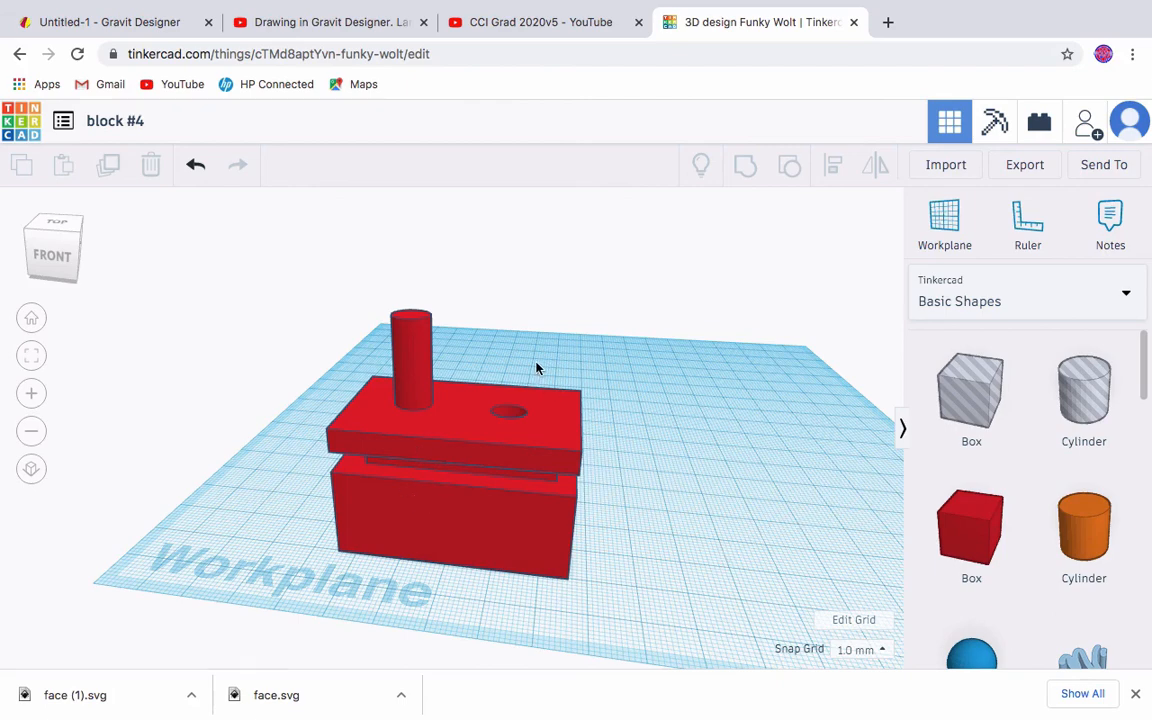
pyautogui.moveTo(735, 10)
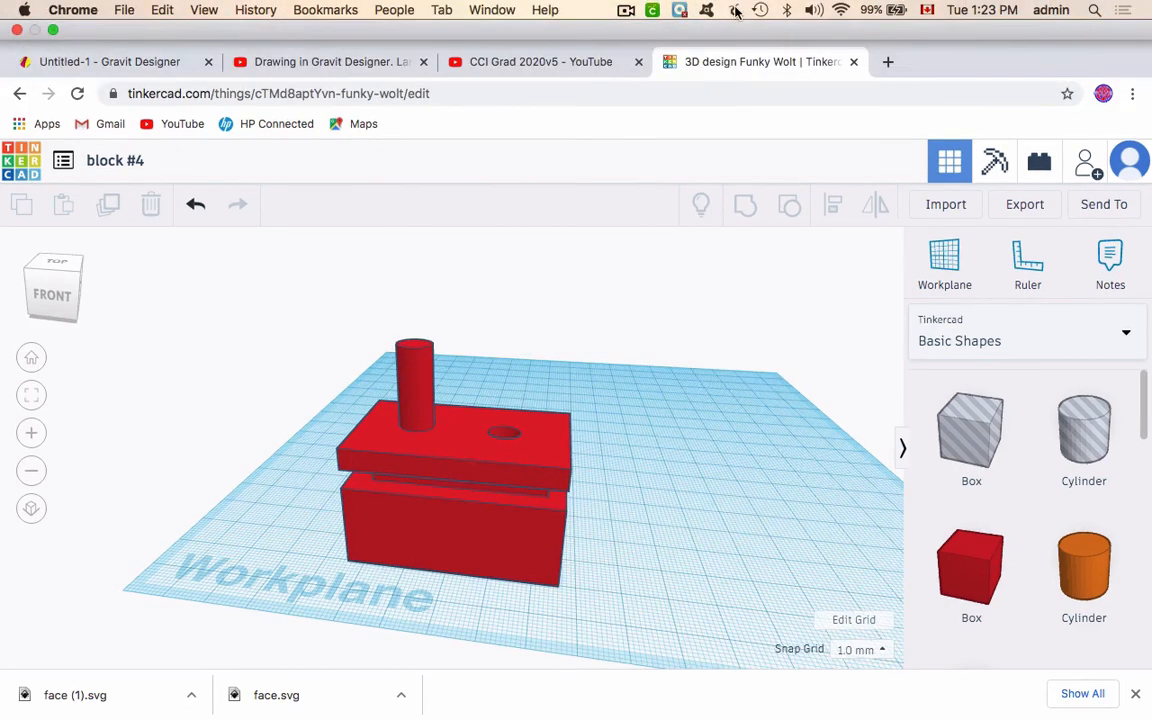